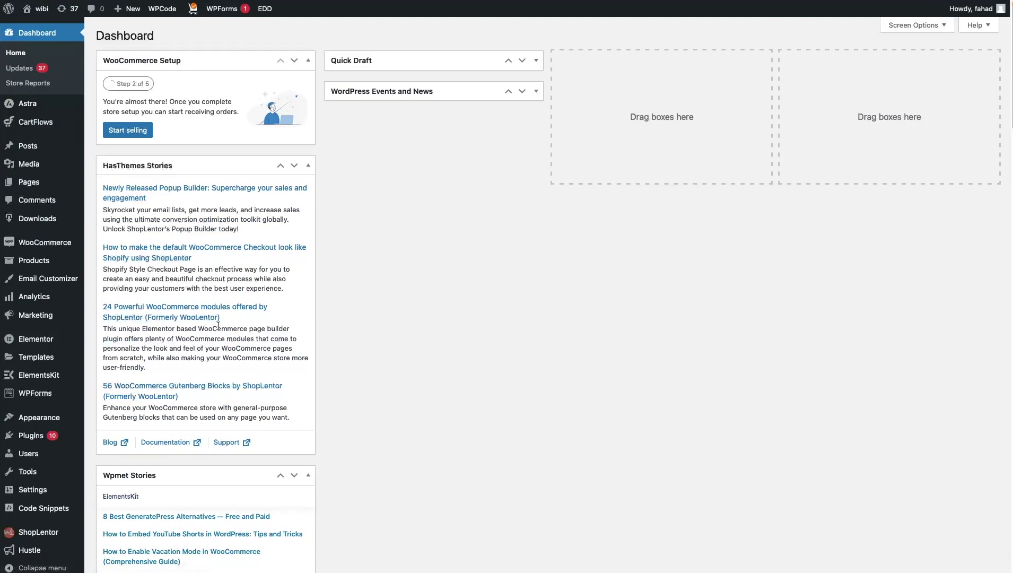
- Create a new Elementor saved template of type Page named "blog template"
mouse_move(34, 360)
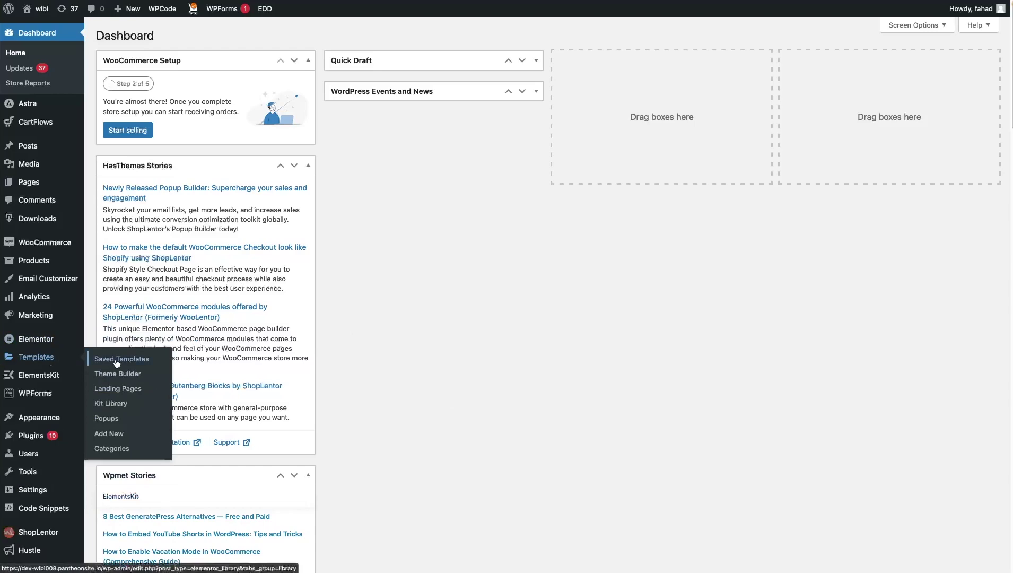
click(117, 359)
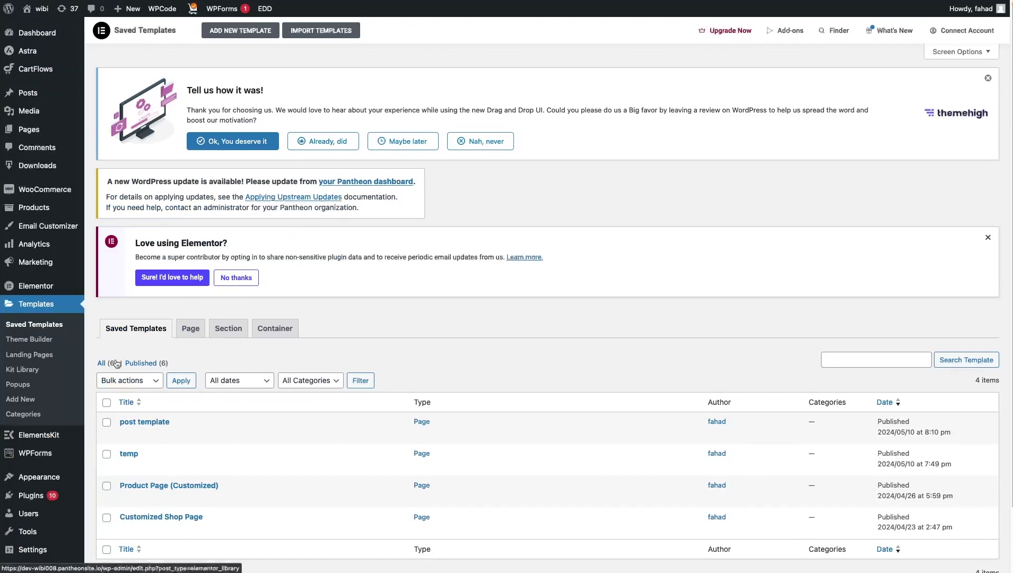
click(256, 33)
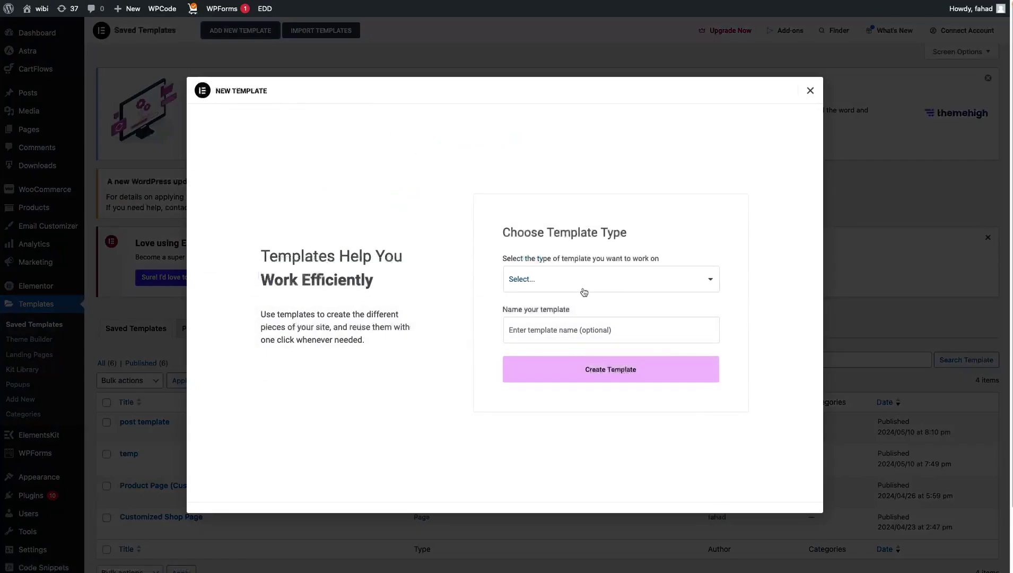
click(584, 292)
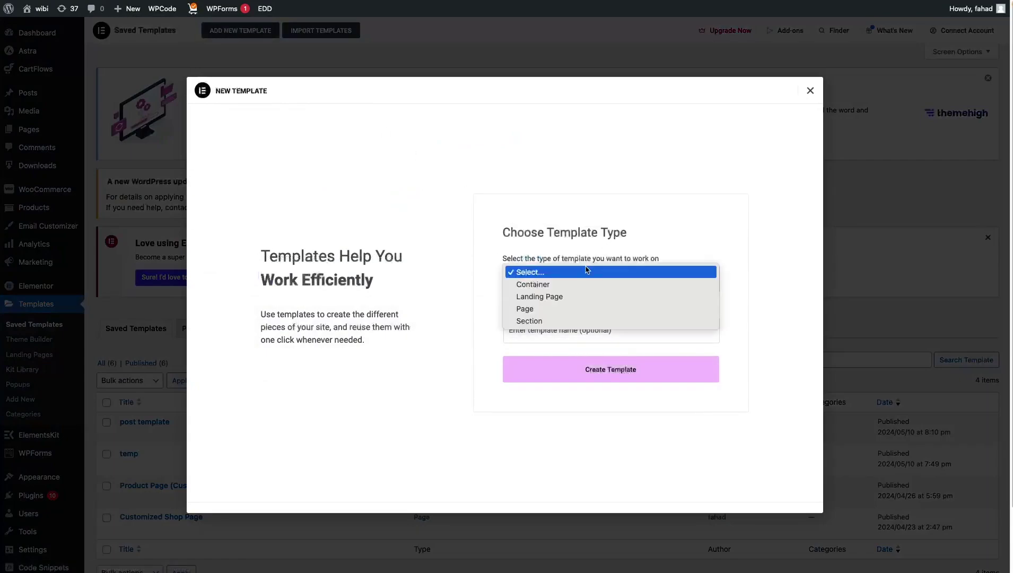
click(521, 308)
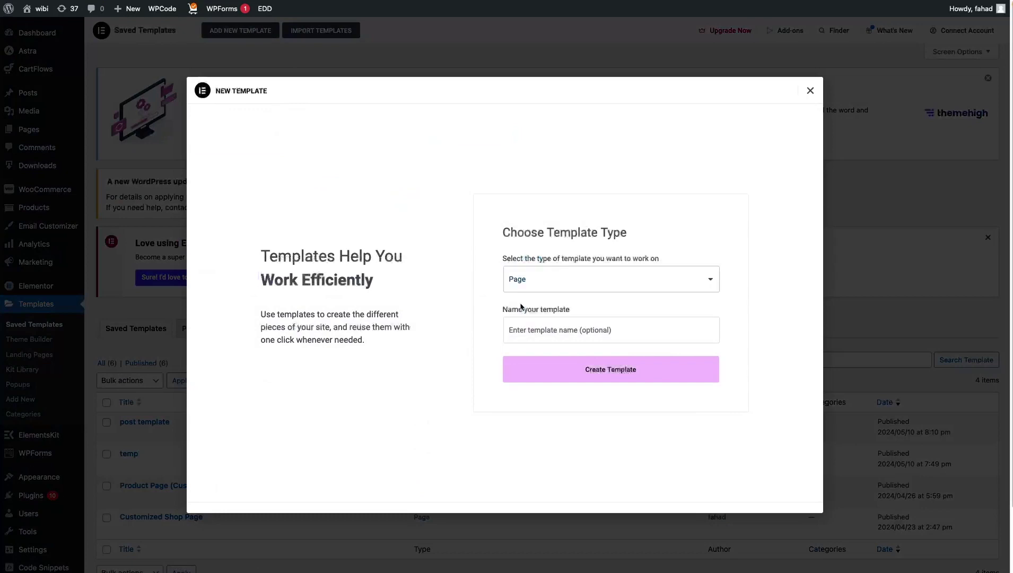
click(565, 330)
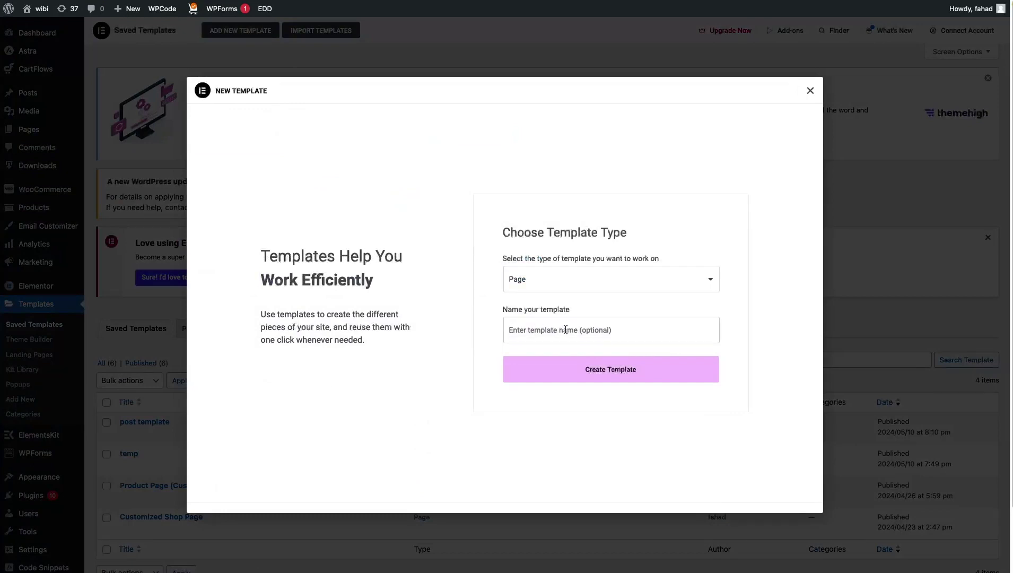
text(blog t)
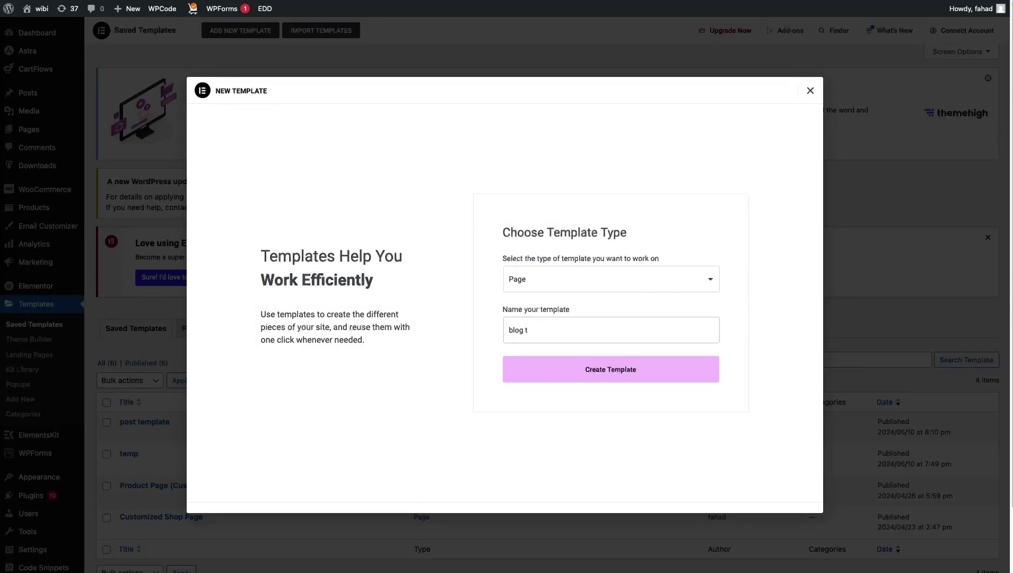
text(emplate)
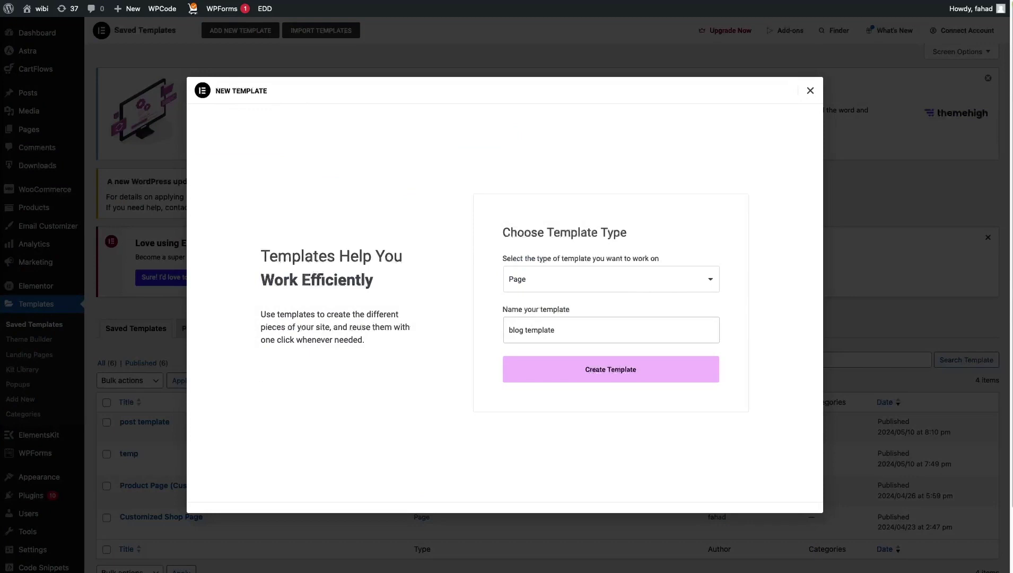
click(553, 373)
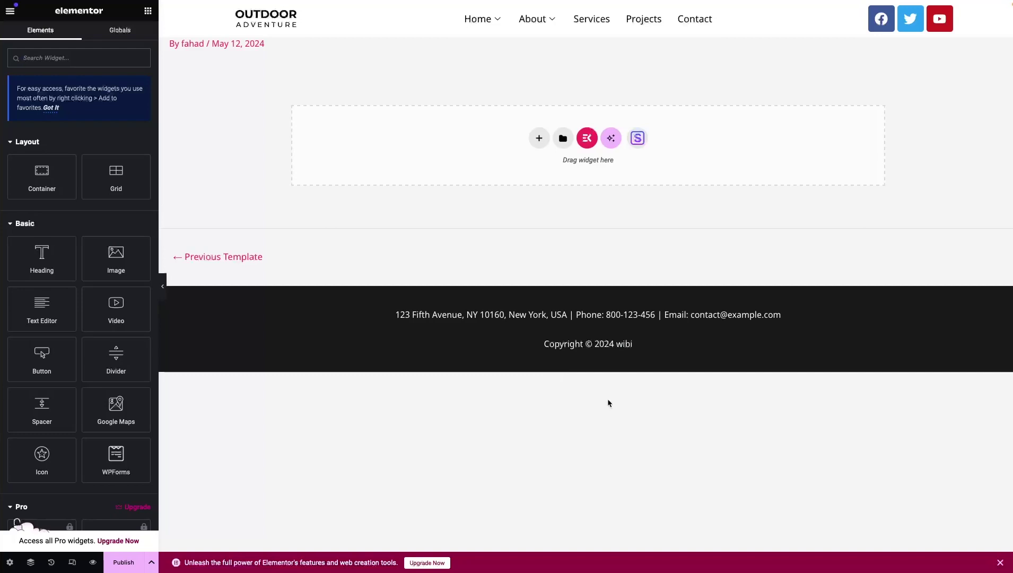
- Add a single-column, downward-direction Flexbox container to the empty template and place an Image widget in it
click(538, 138)
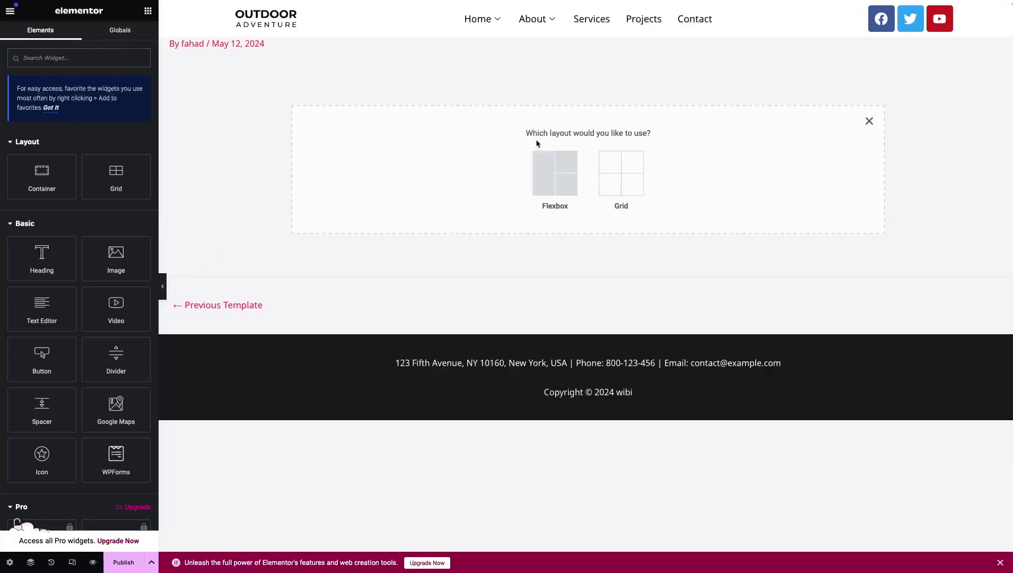
click(555, 182)
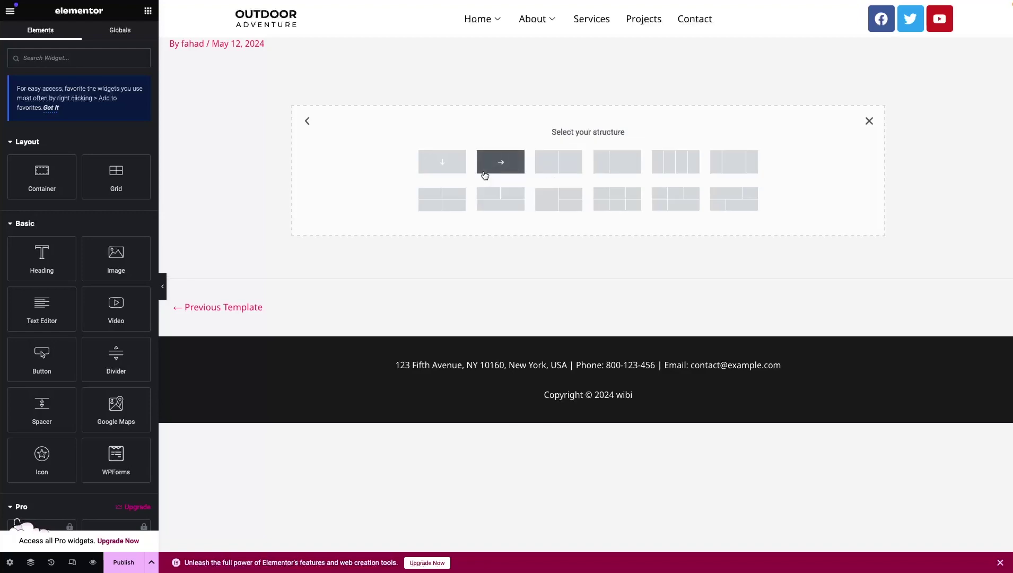
click(443, 161)
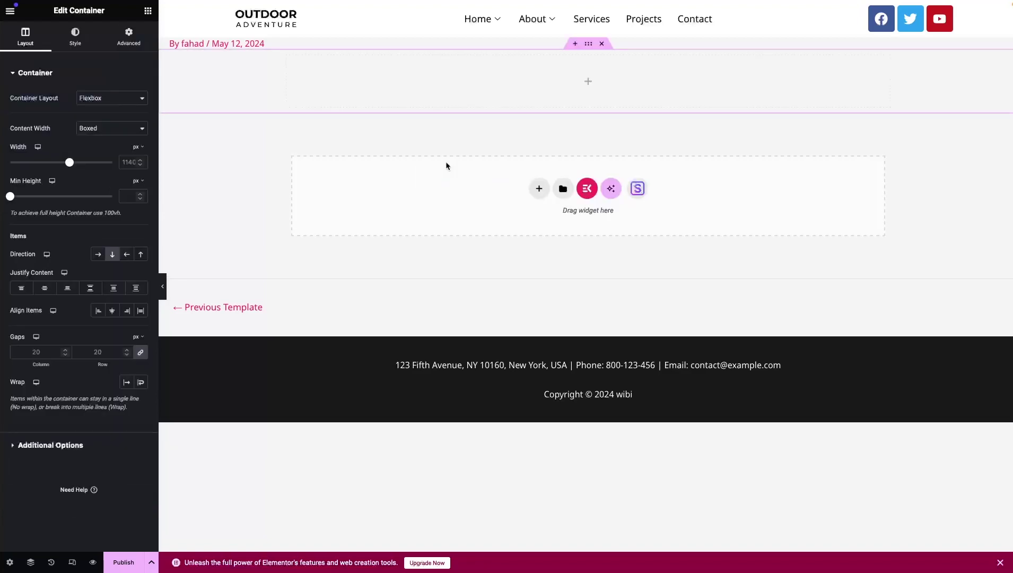
click(148, 10)
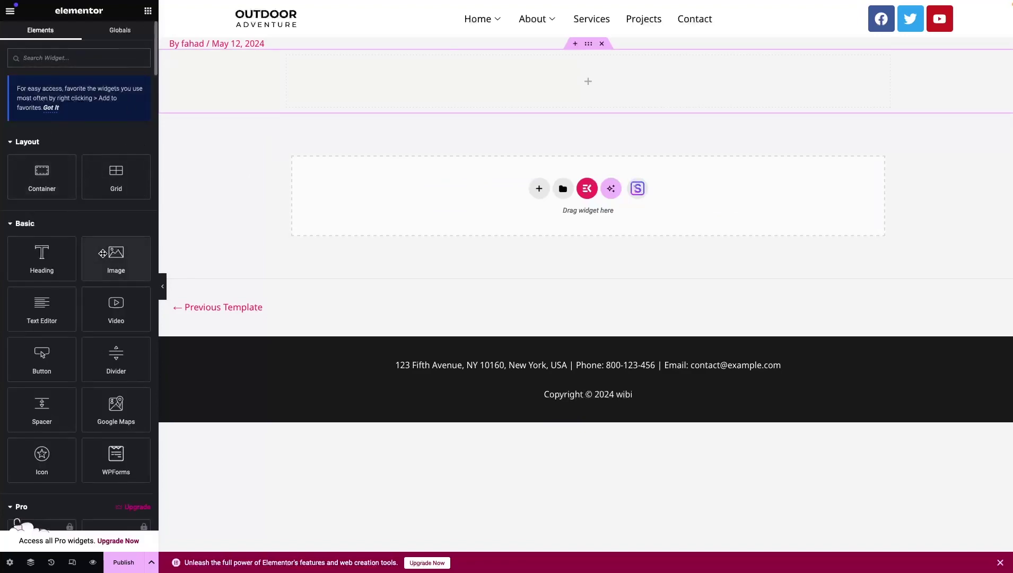
drag(101, 253, 441, 70)
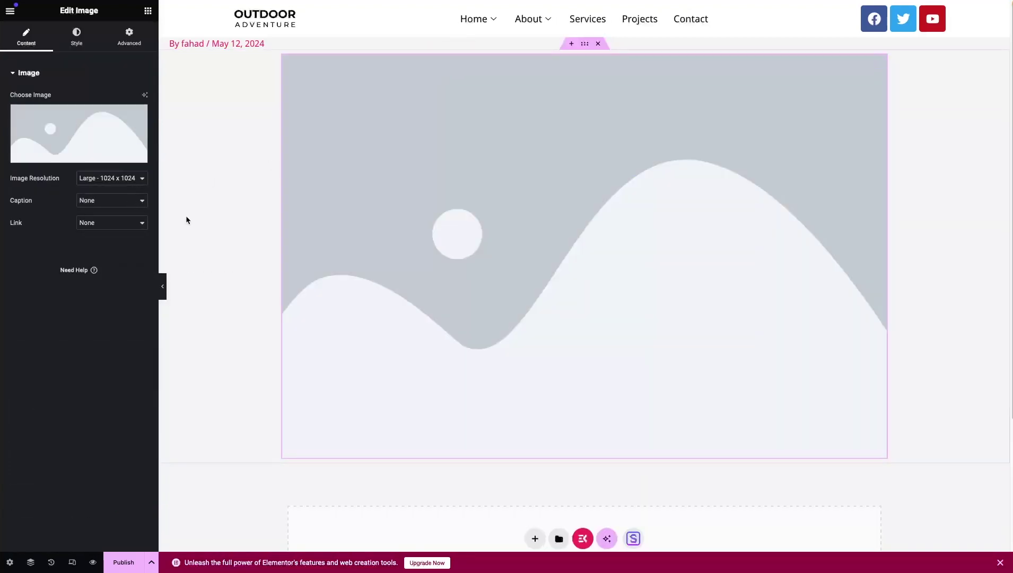
- Add a Text Editor widget below the image and replace its placeholder text with "Intro Paragragh"
click(149, 11)
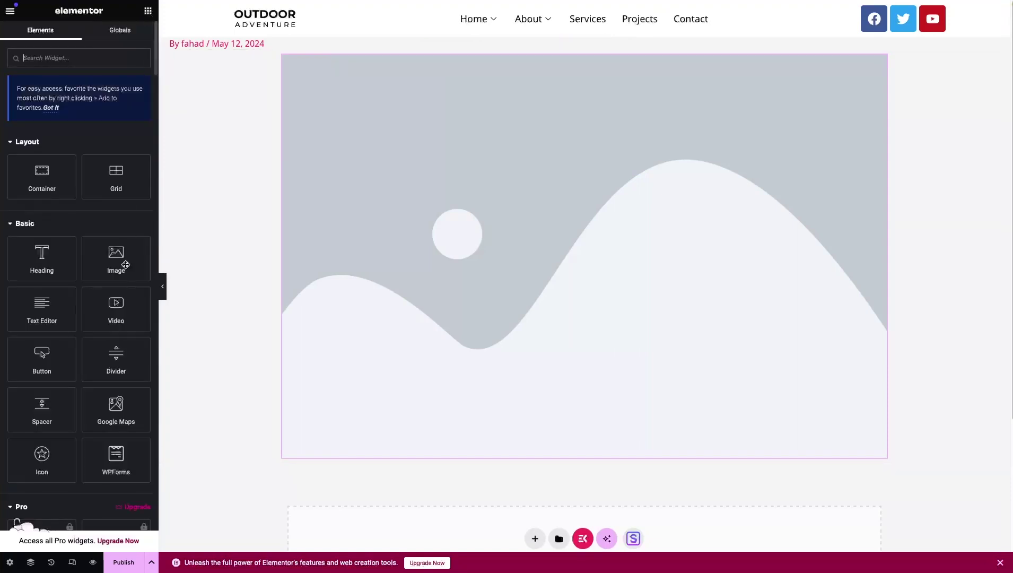
scroll(121, 265, down, 1)
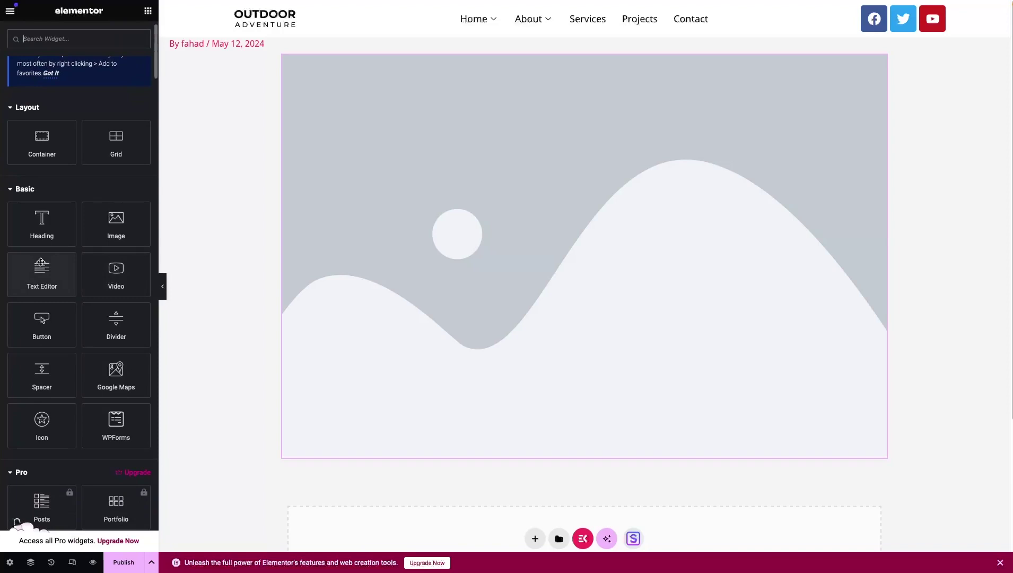
drag(41, 266, 488, 410)
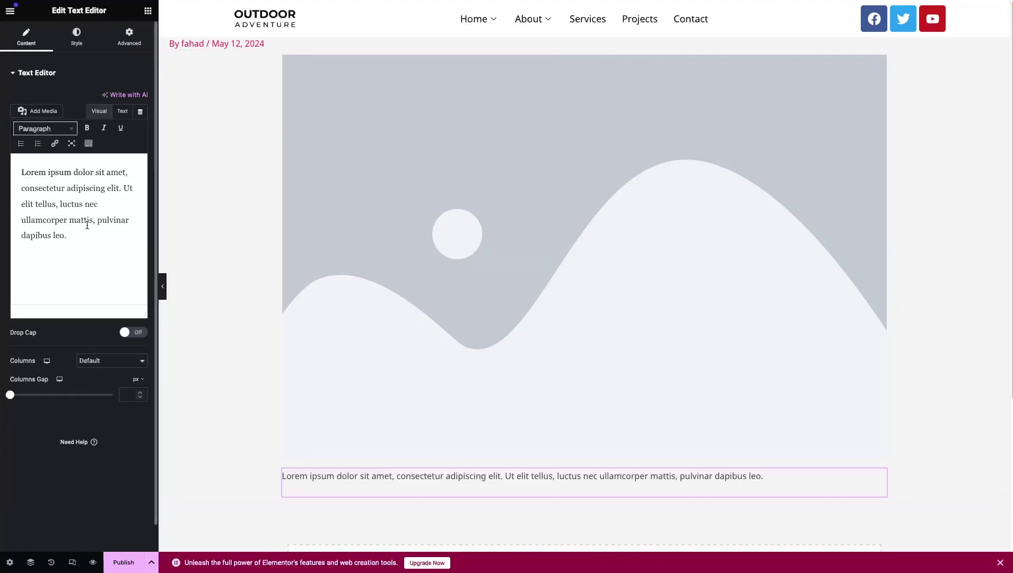
drag(93, 233, 21, 172)
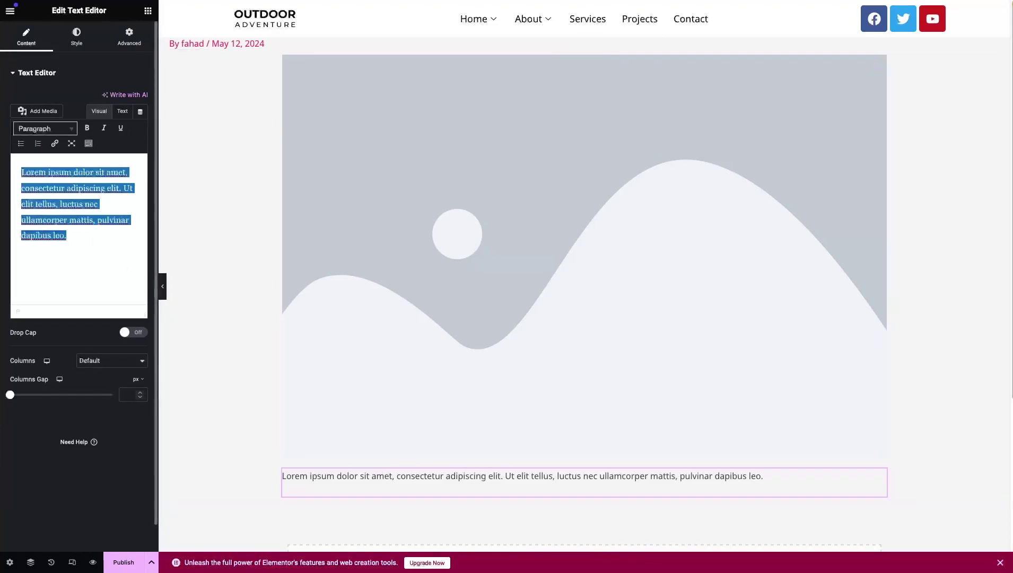
key(BackSpace)
text(Intr)
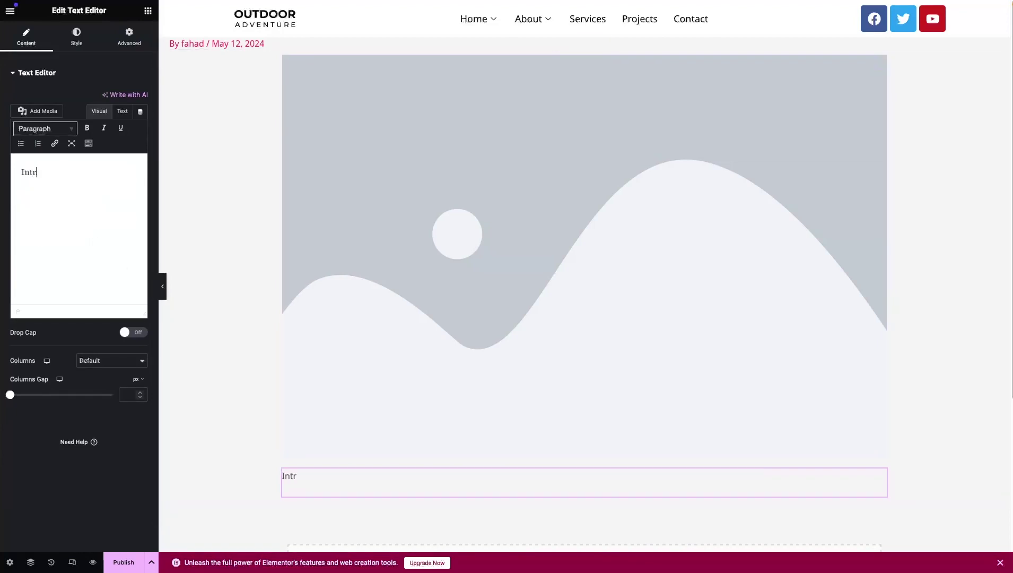
text(o Paragragh)
- Add a Spacer widget directly below the intro paragraph
click(148, 10)
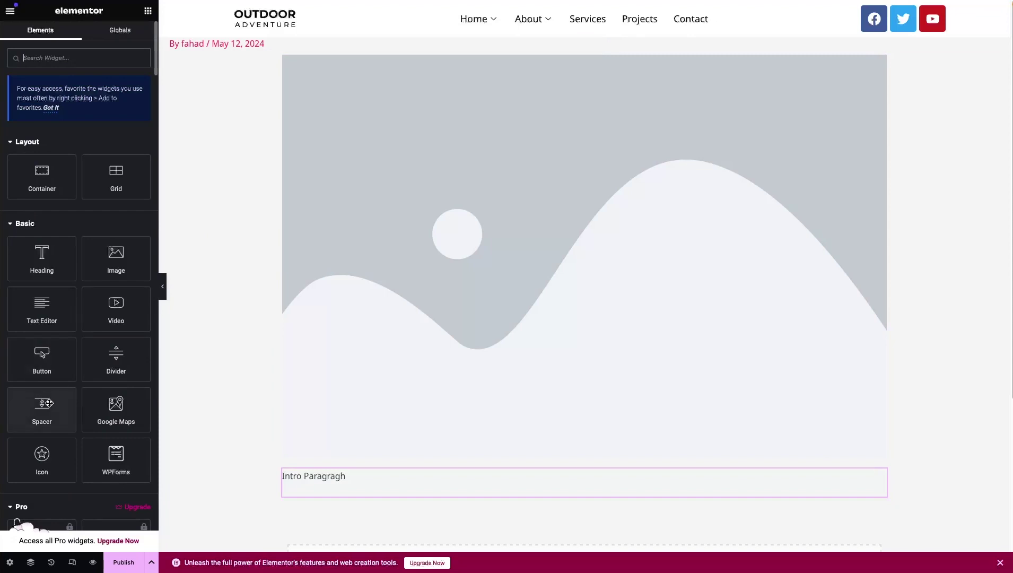
drag(35, 400, 460, 491)
scroll(175, 186, down, 2)
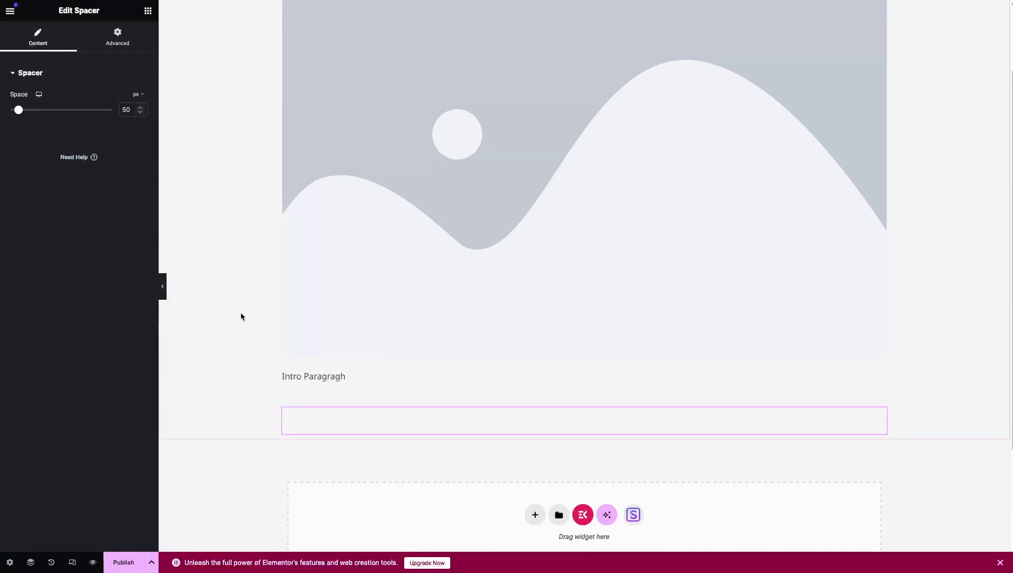
- Add a Heading widget below the spacer and set its title to "Sub Heading"
click(148, 12)
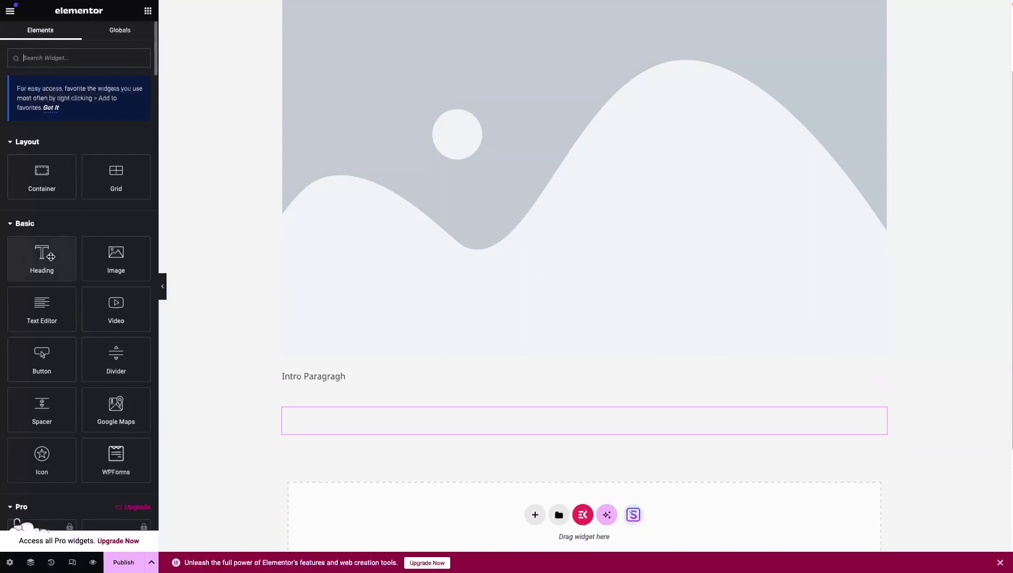
drag(50, 257, 363, 423)
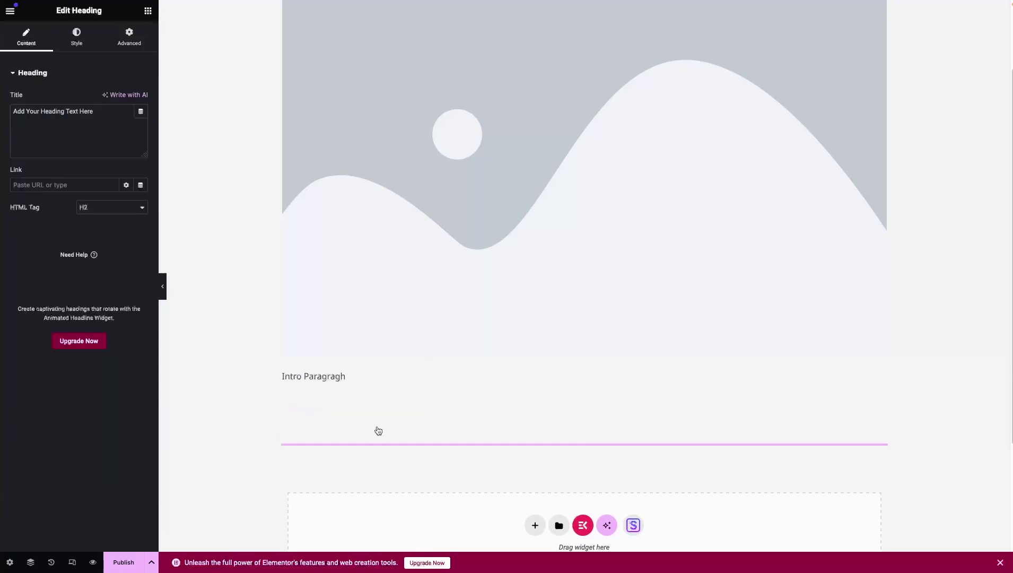
triple_click(89, 109)
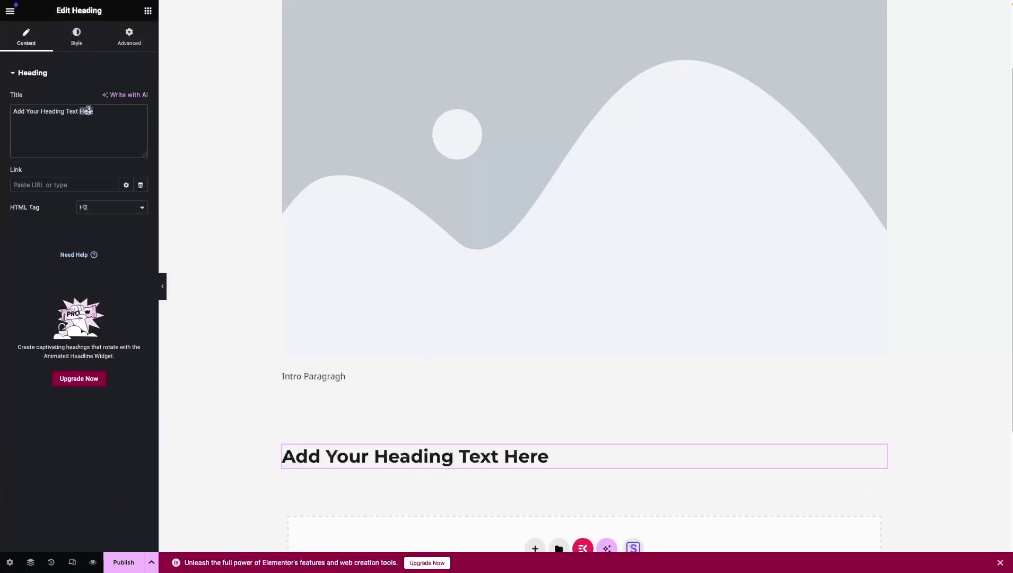
text(Sub heading)
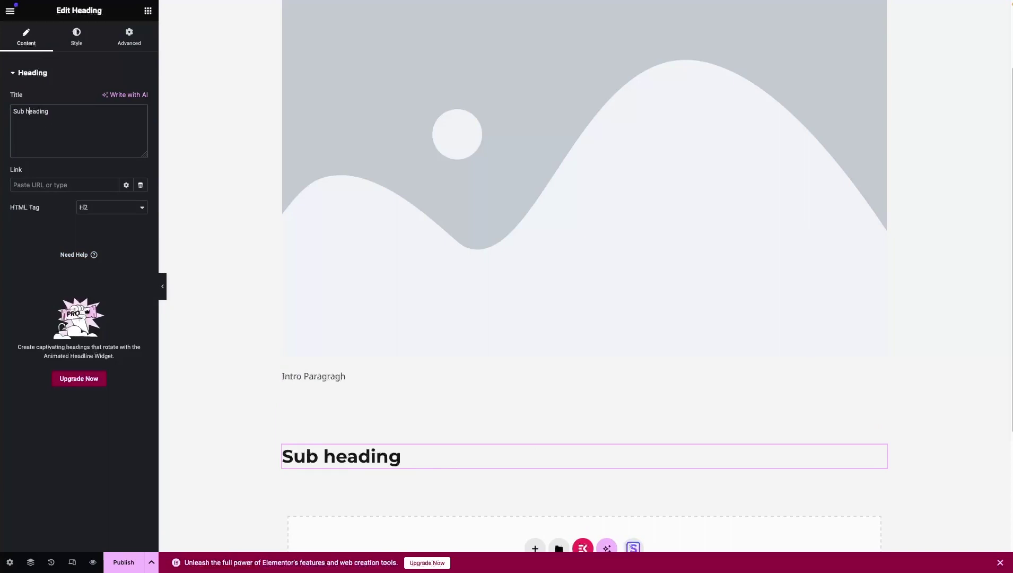
key(BackSpace)
text(H)
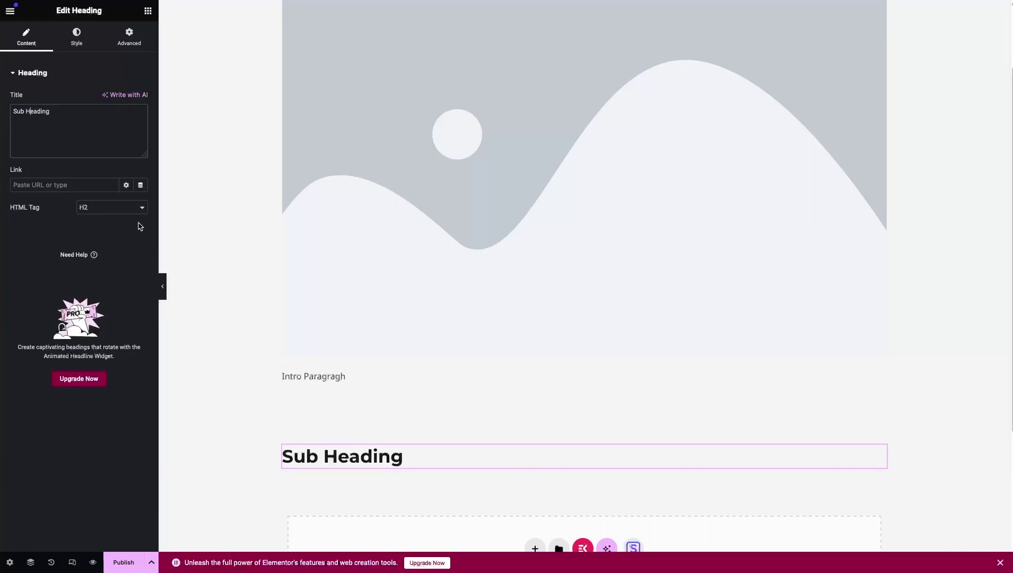
- Add a Text Editor widget below the sub heading and format its placeholder text as a bulleted list
click(149, 12)
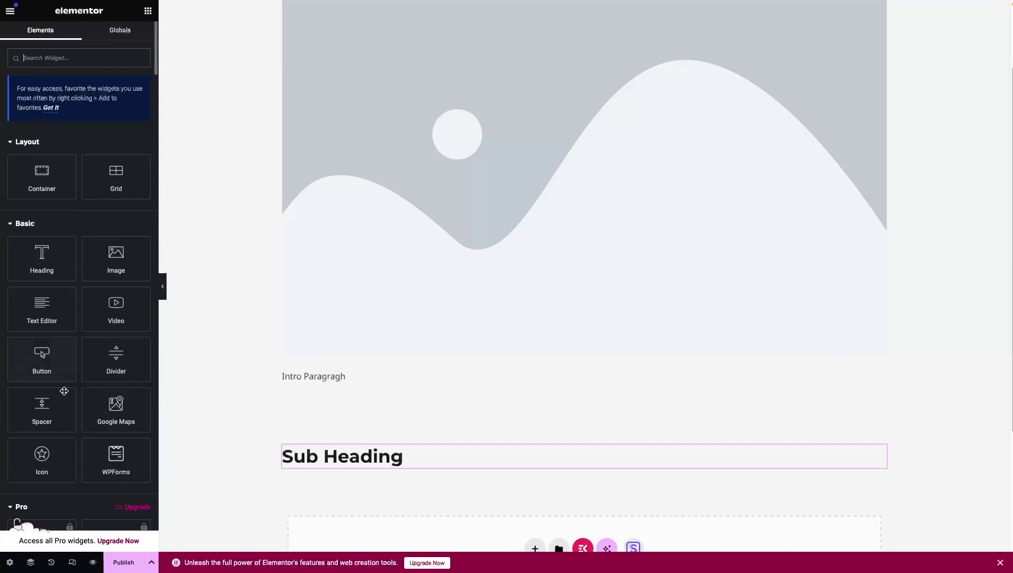
scroll(360, 427, down, 1)
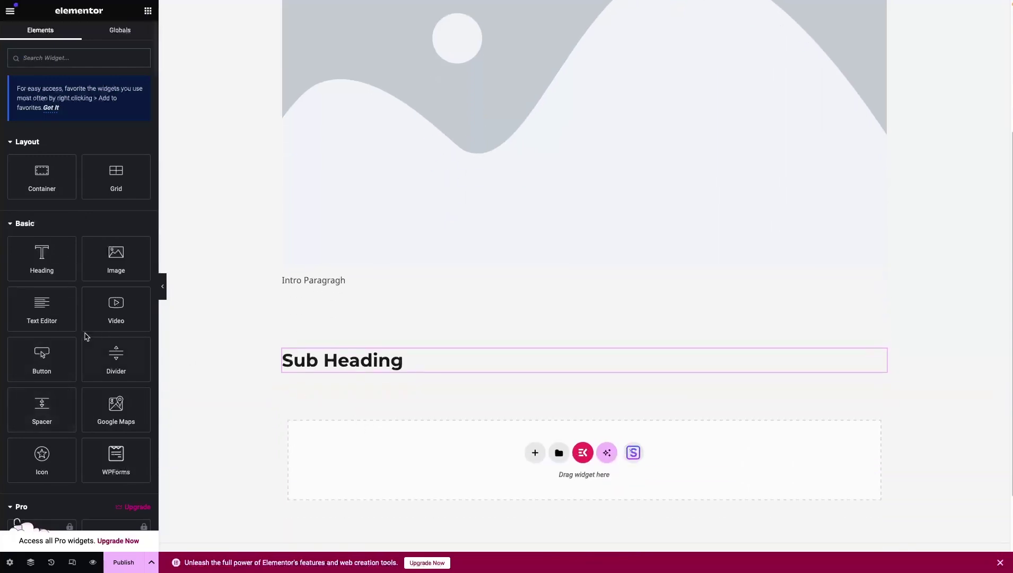
drag(40, 313, 374, 364)
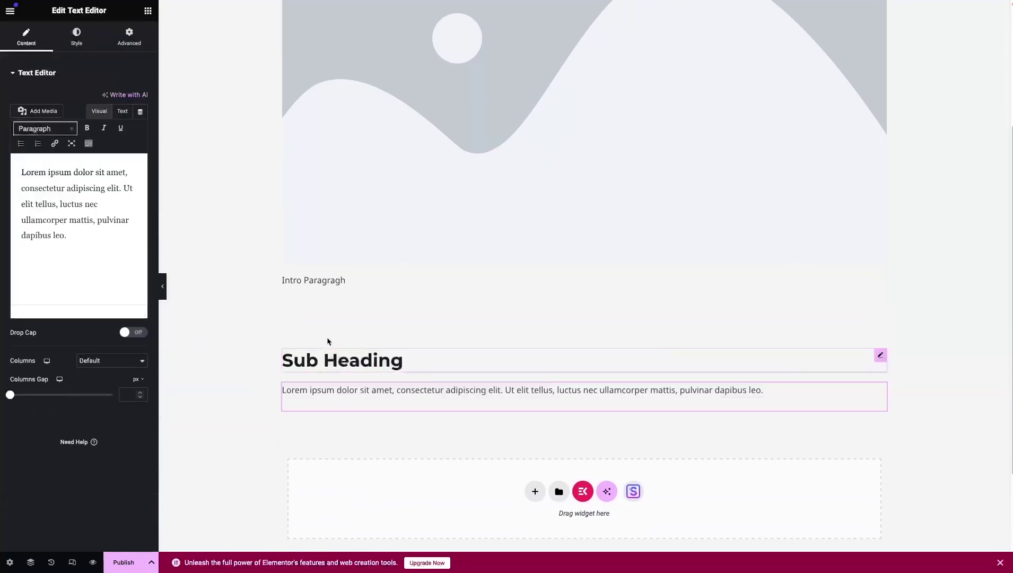
drag(75, 245, 5, 172)
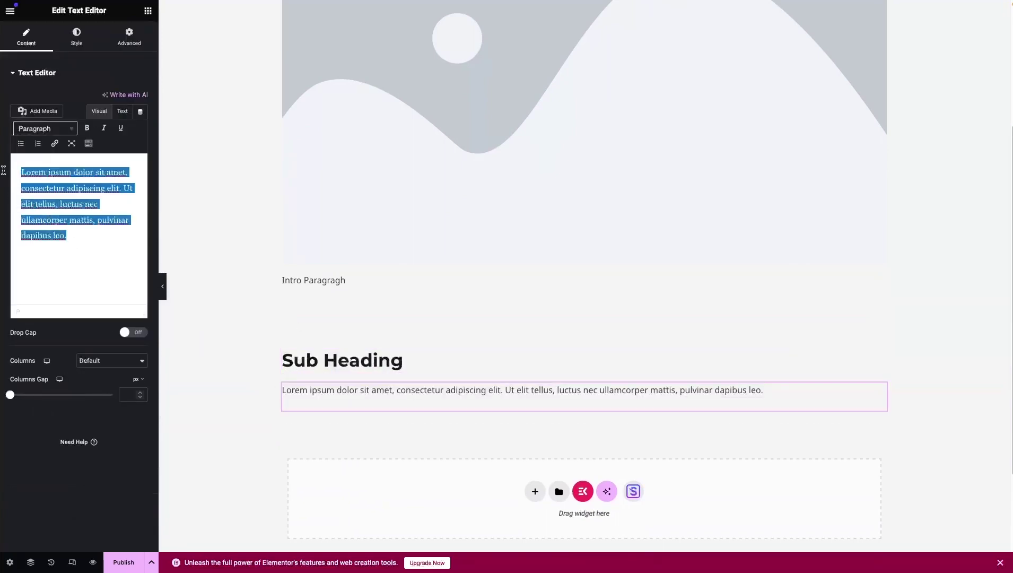
click(21, 145)
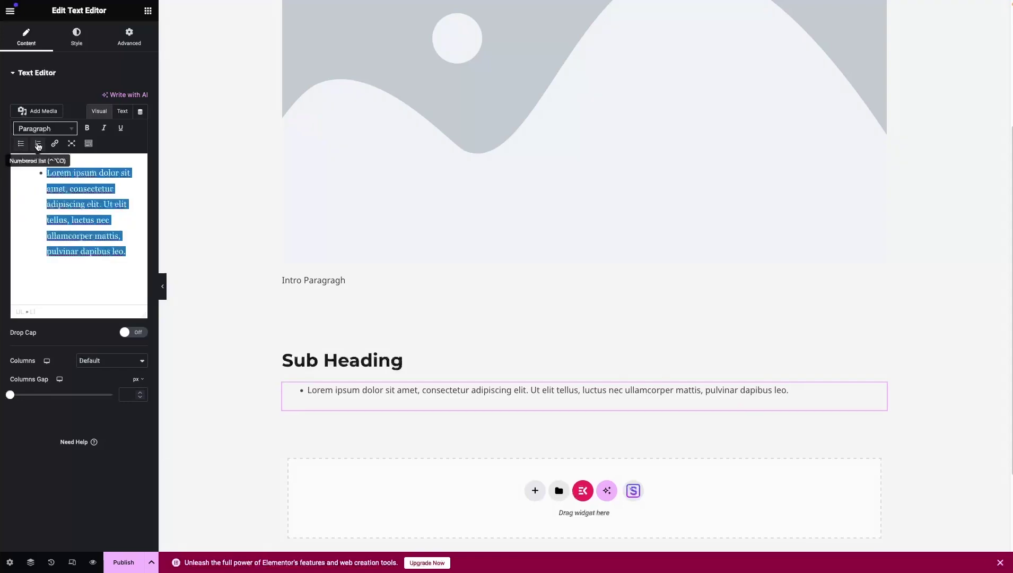
click(38, 144)
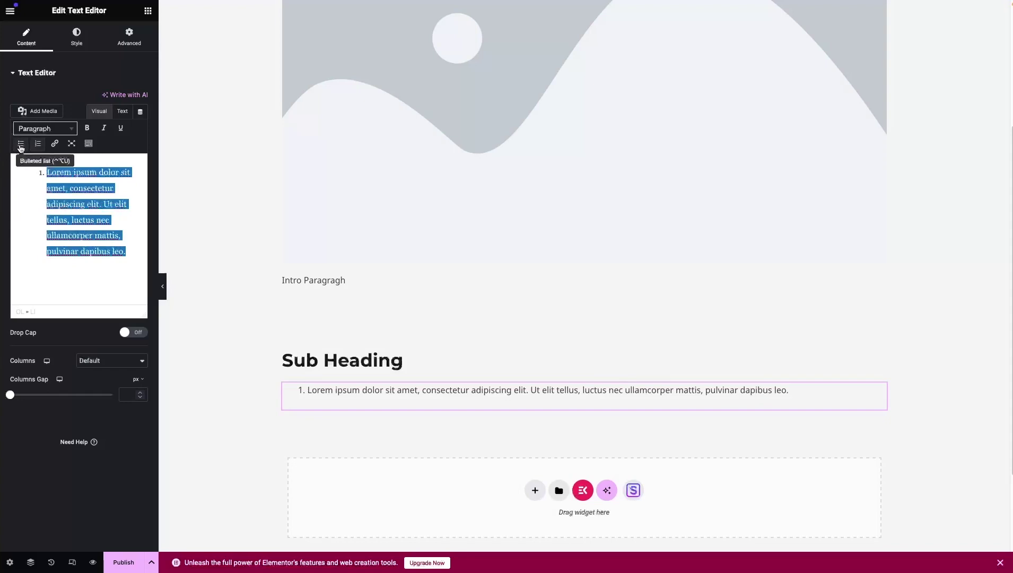
click(21, 148)
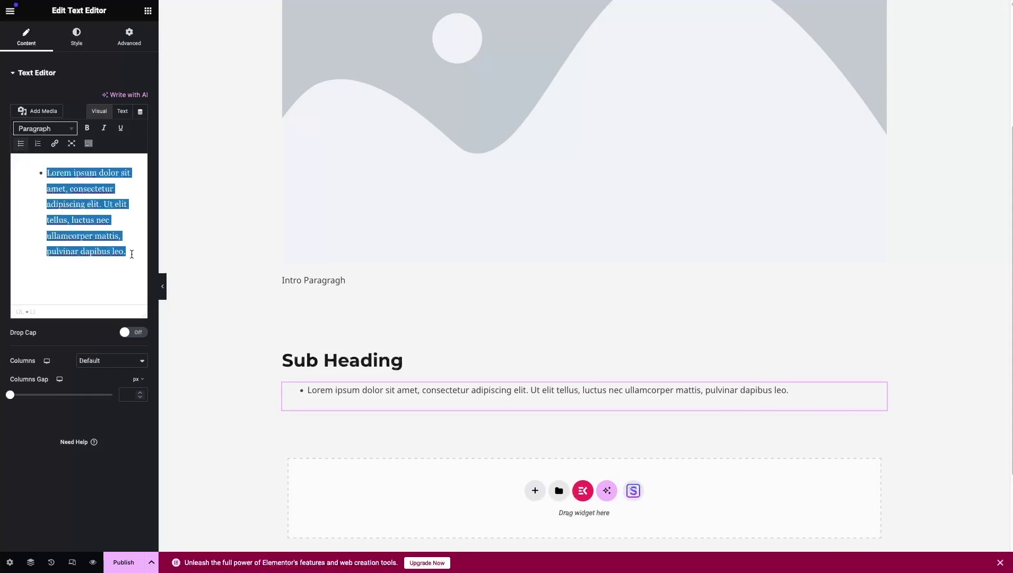
- Paste the lorem ipsum line repeatedly into the bulleted list to make six filled bullets
key(ctrl+v)
key(ctrl+v)
key(ctrl+v)
key(ctrl+v)
key(ctrl+v)
key(ctrl+v)
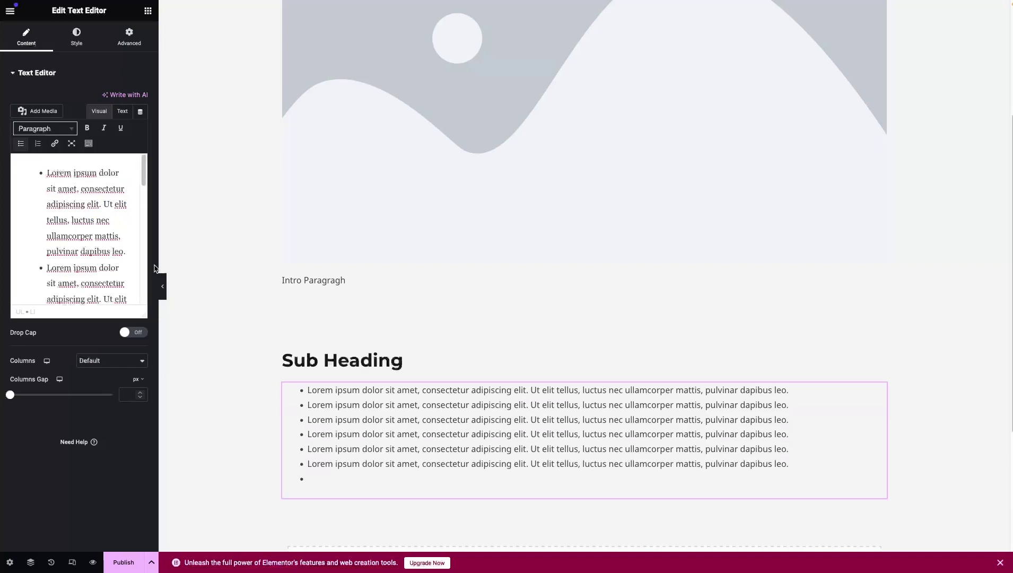
scroll(77, 249, down, 8)
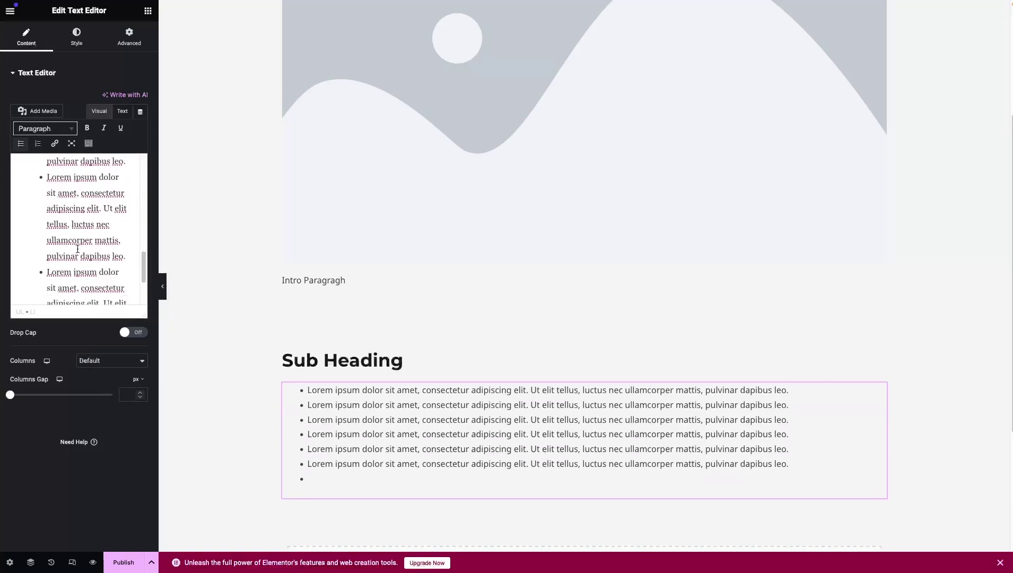
- Remove the empty last bullet from the list and add a Spacer widget below the bulleted text
scroll(77, 249, down, 3)
key(BackSpace)
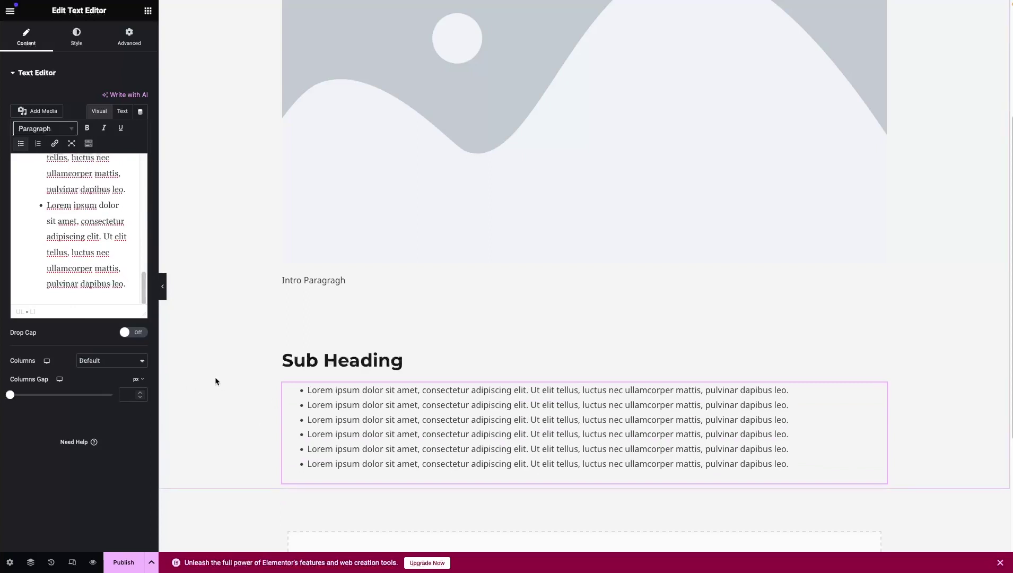
click(149, 12)
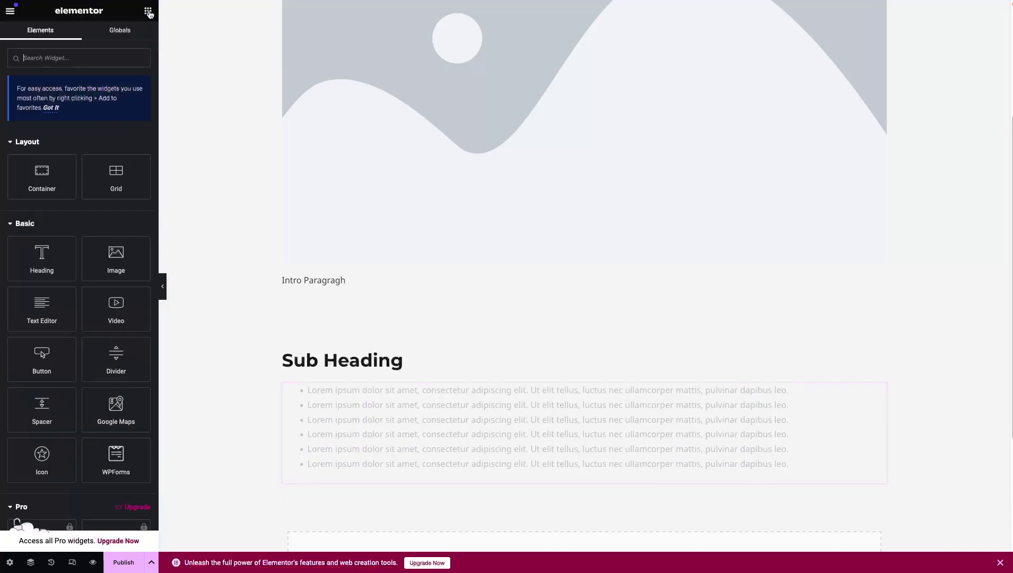
scroll(362, 413, down, 1)
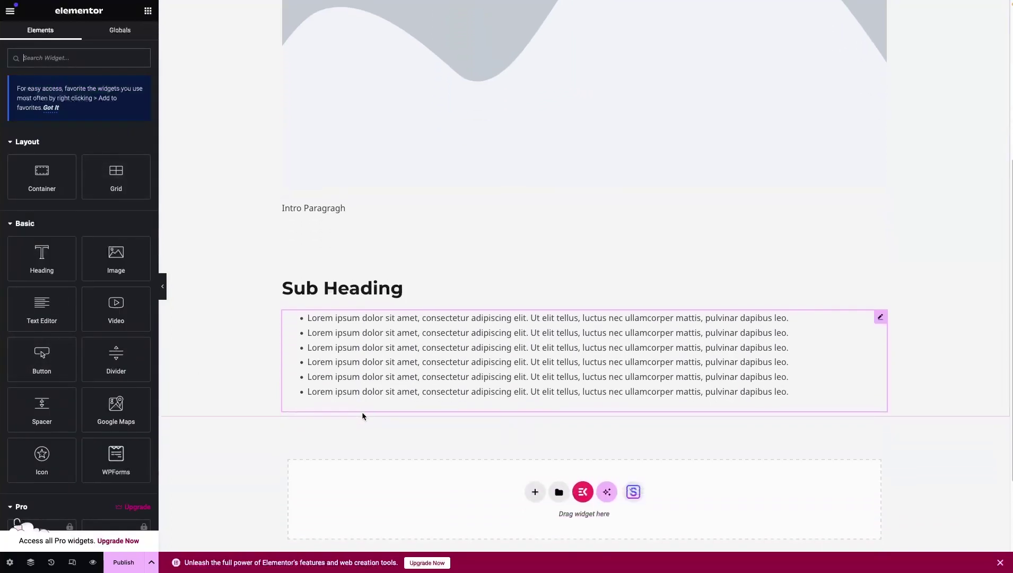
drag(45, 414, 365, 417)
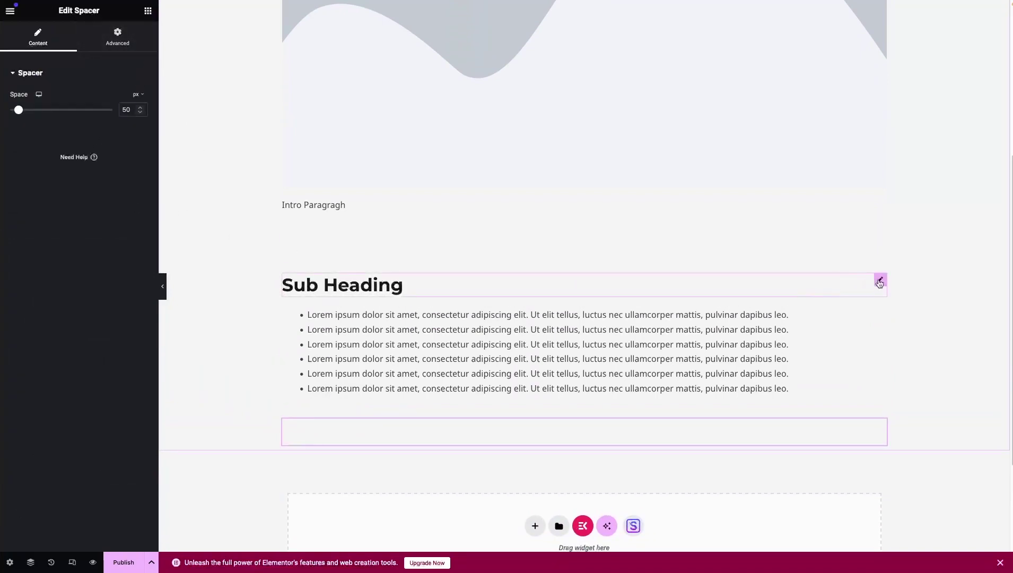
- Copy the "Sub Heading" widget and paste it below the new spacer
right_click(881, 280)
click(897, 340)
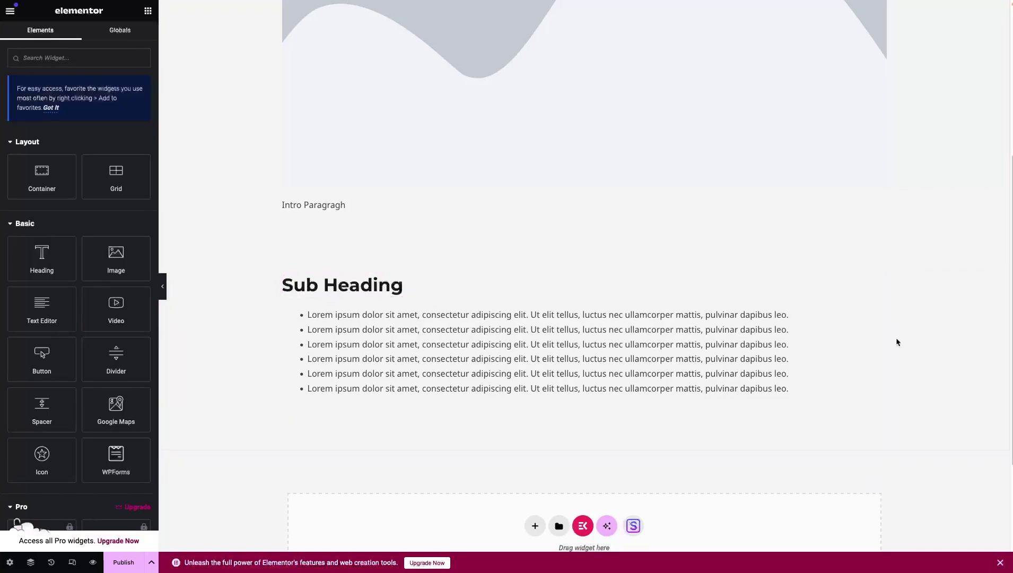
click(486, 441)
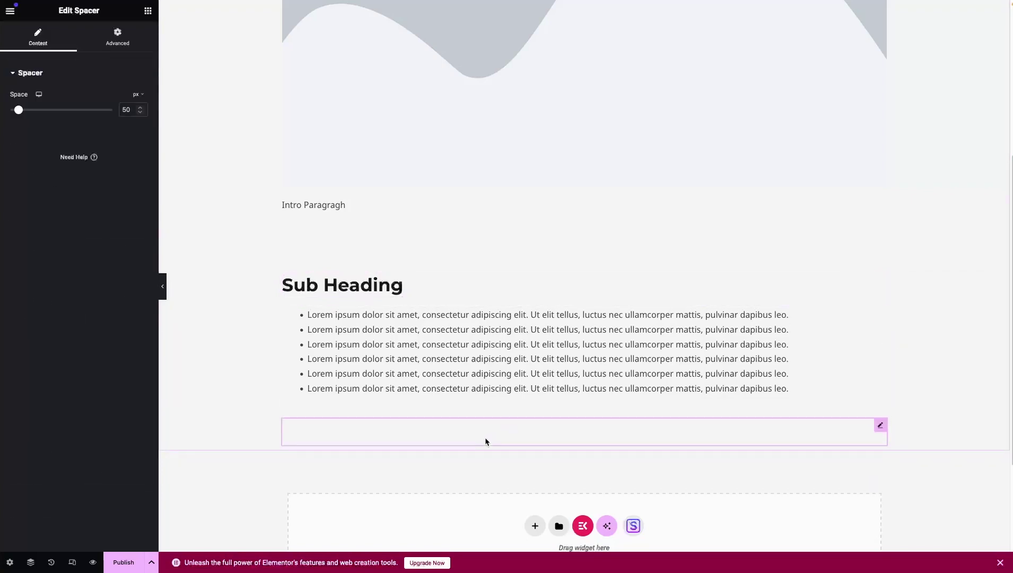
right_click(486, 441)
click(523, 399)
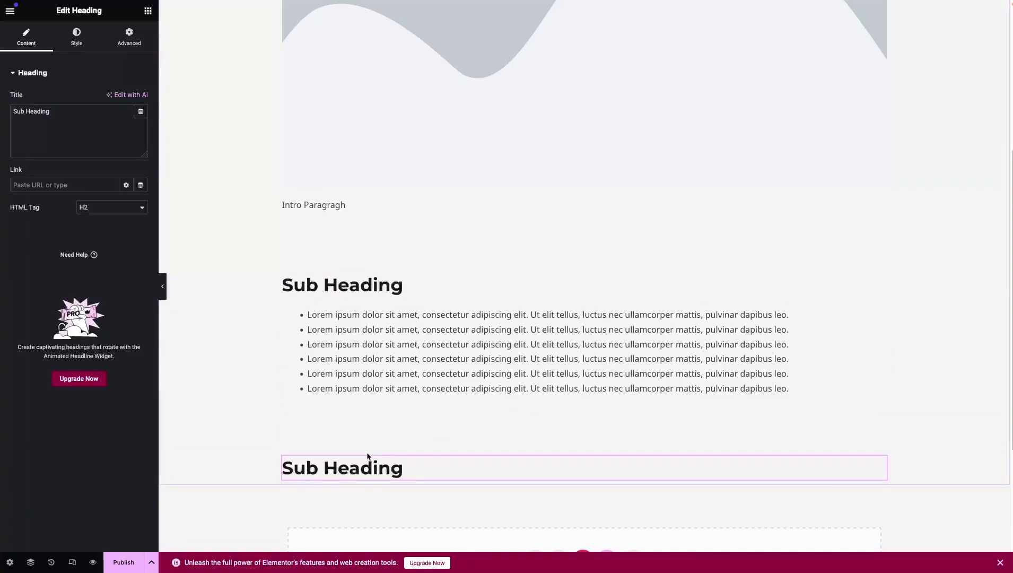
- Add a Text Editor widget directly below the second "Sub Heading"
scroll(368, 455, down, 1)
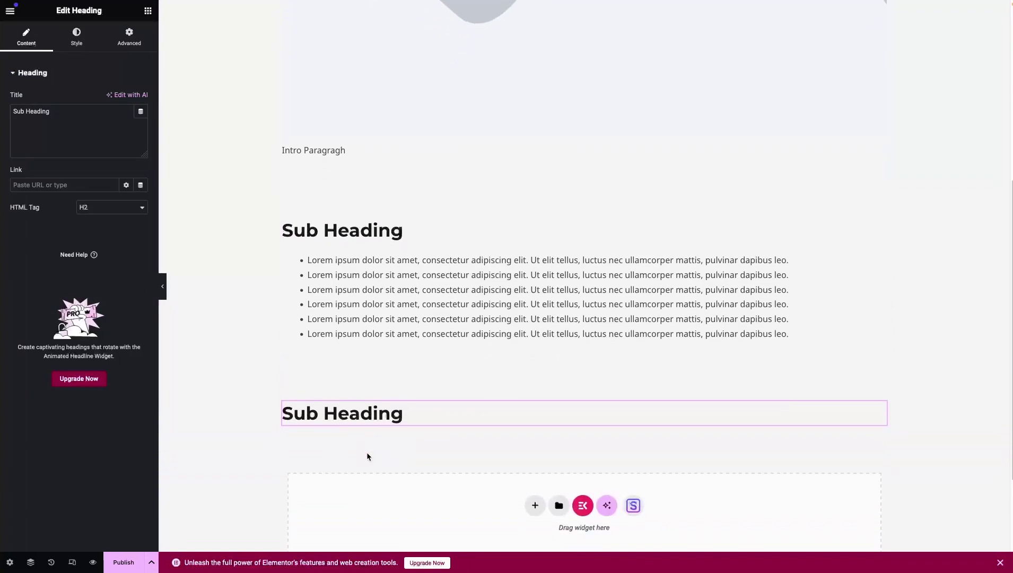
scroll(349, 269, up, 1)
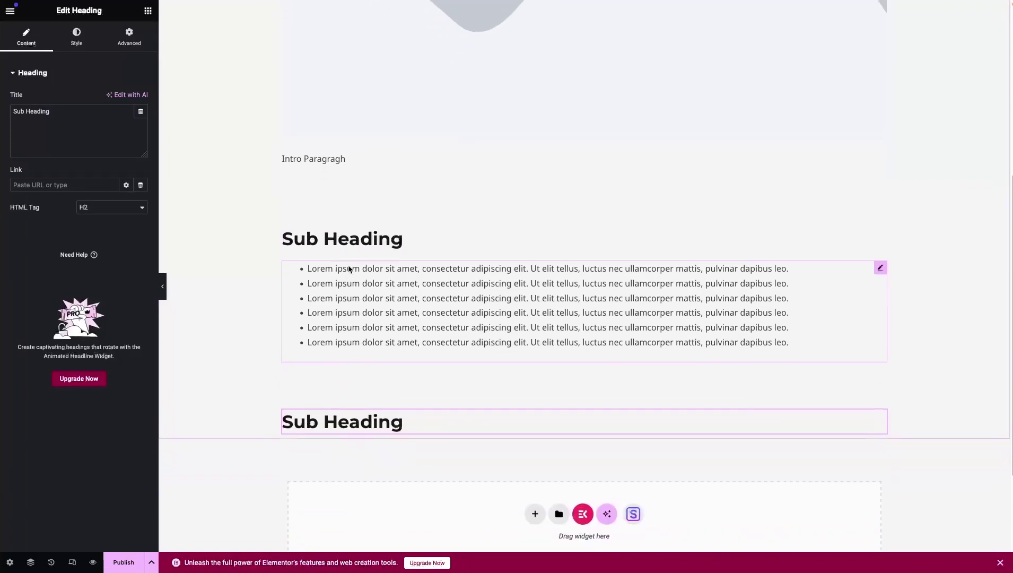
scroll(351, 265, down, 1)
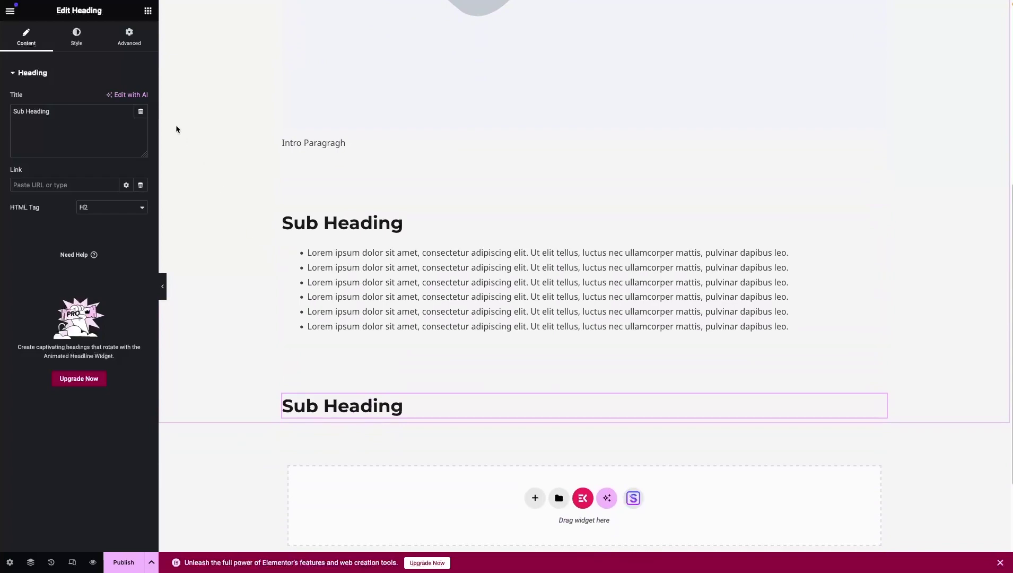
click(148, 11)
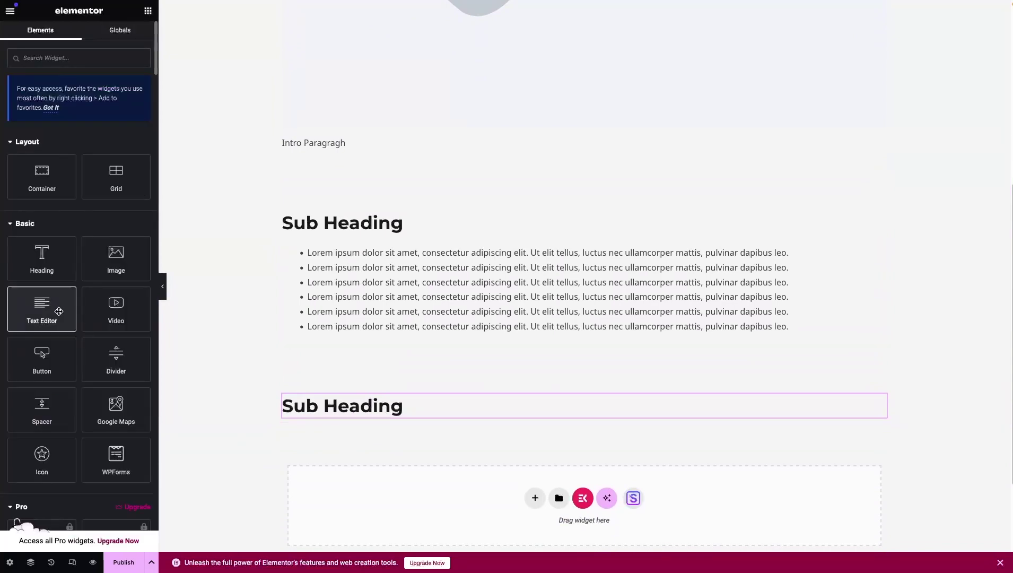
drag(59, 312, 350, 417)
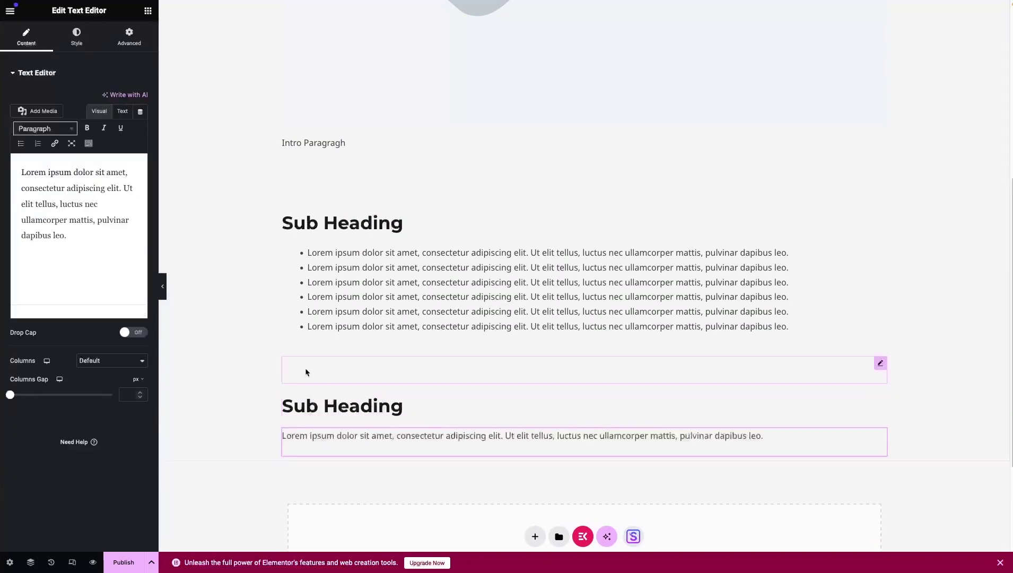
- Lengthen the new paragraph by copying its lorem ipsum text and pasting it three more times at the end
key(ctrl+a)
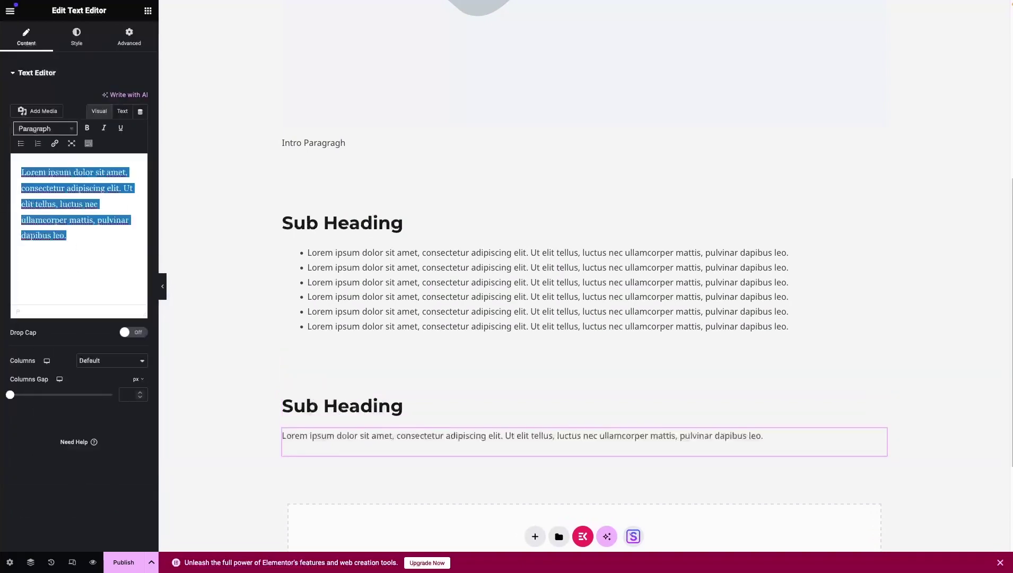
key(ctrl+c)
key(Right)
key(ctrl+v)
key(ctrl+v)
key(ctrl+v)
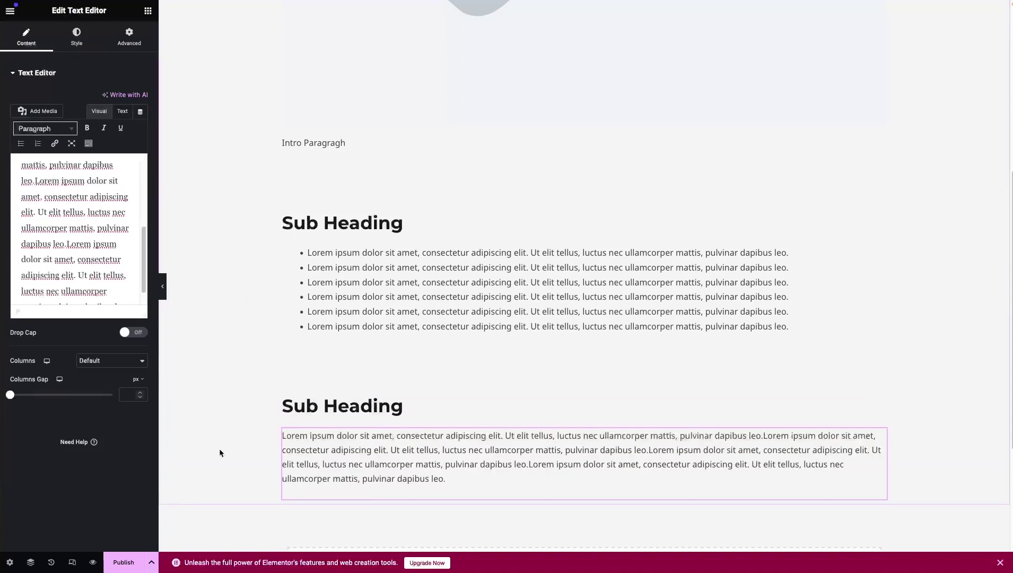
- Add a Flexbox container with two equal columns below the existing content
scroll(427, 427, down, 3)
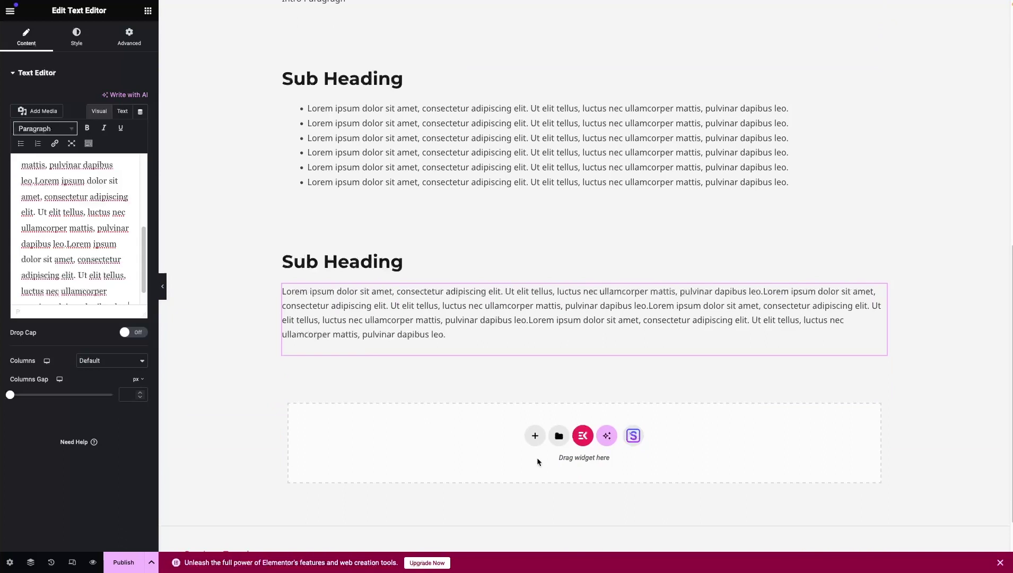
click(533, 442)
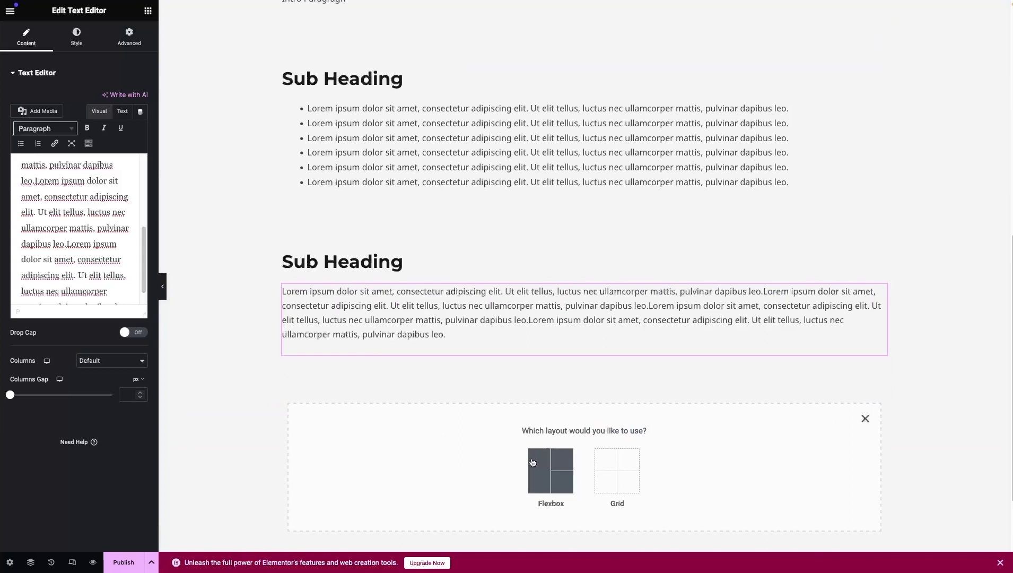
click(533, 476)
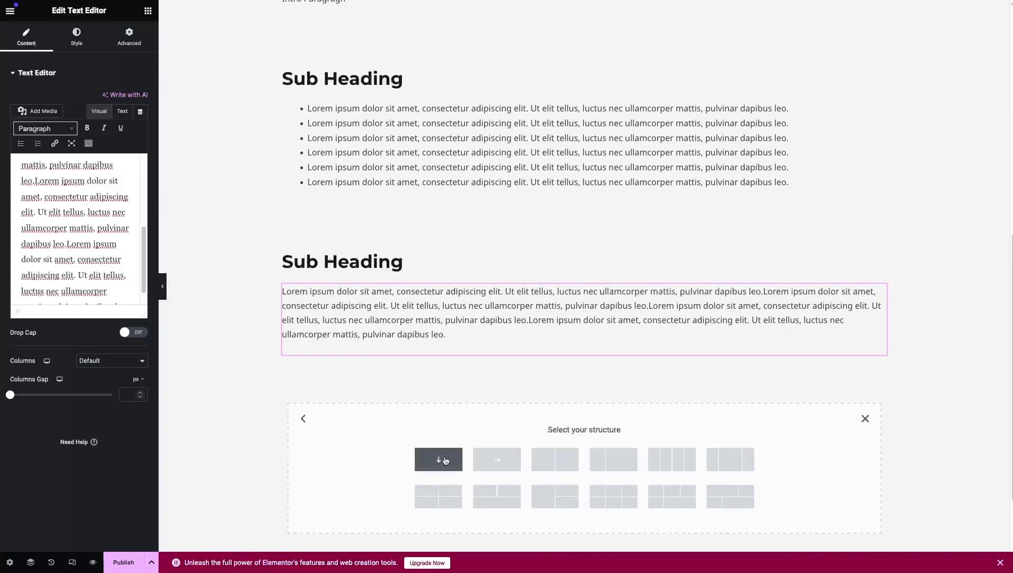
click(568, 467)
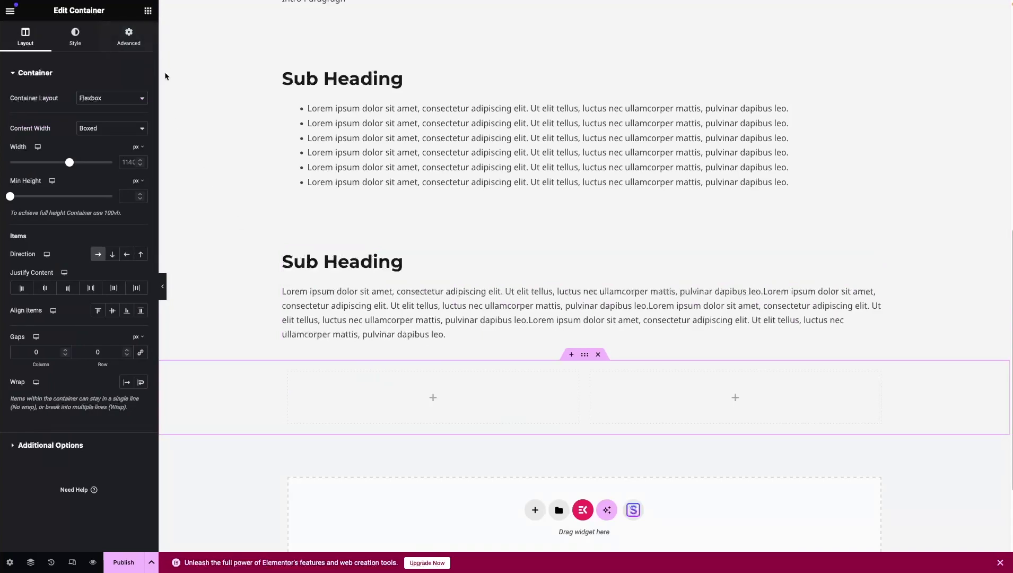
- Insert an Image widget between the second "Sub Heading" and its paragraph
click(150, 13)
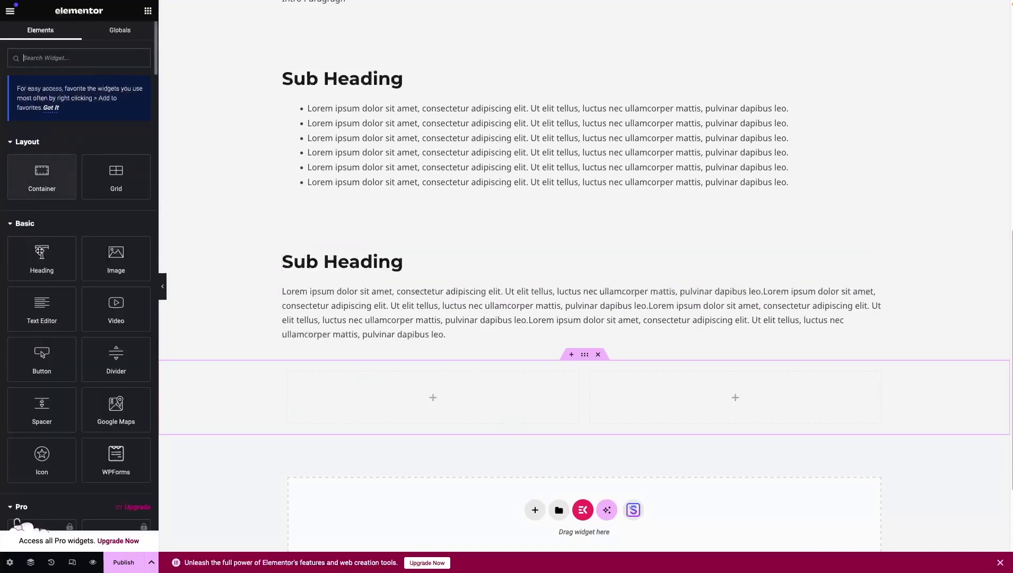
drag(115, 262, 338, 292)
scroll(361, 321, down, 9)
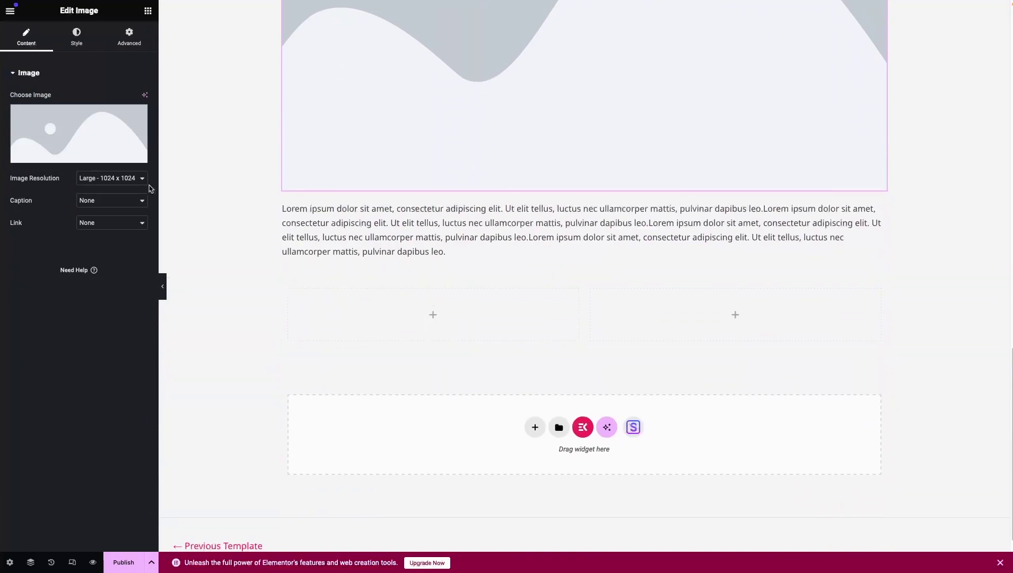
- Add a Heading widget to the left column of the two-column container and set its title to "Offer"
click(148, 11)
drag(46, 262, 428, 318)
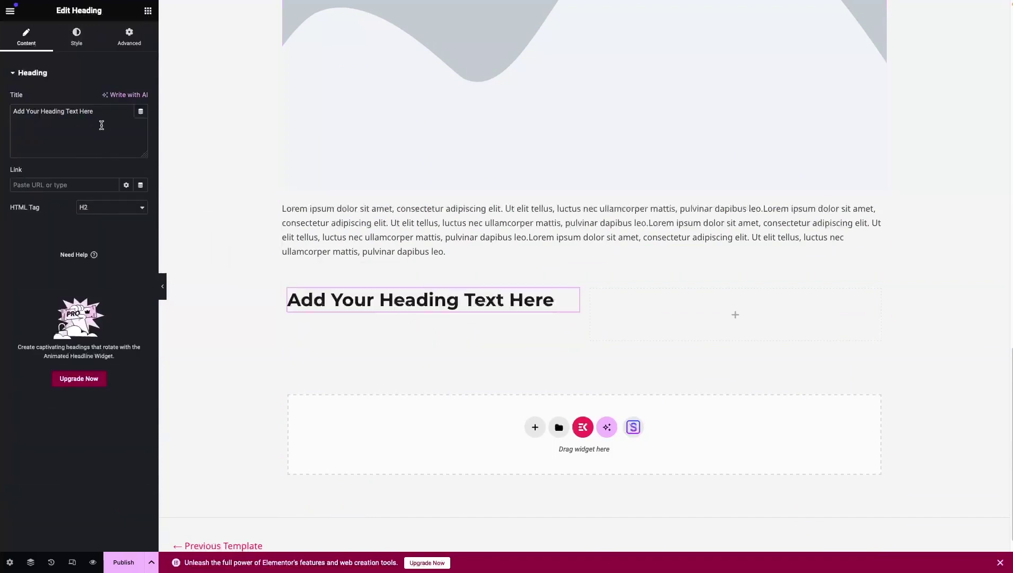
double_click(115, 117)
click(114, 117)
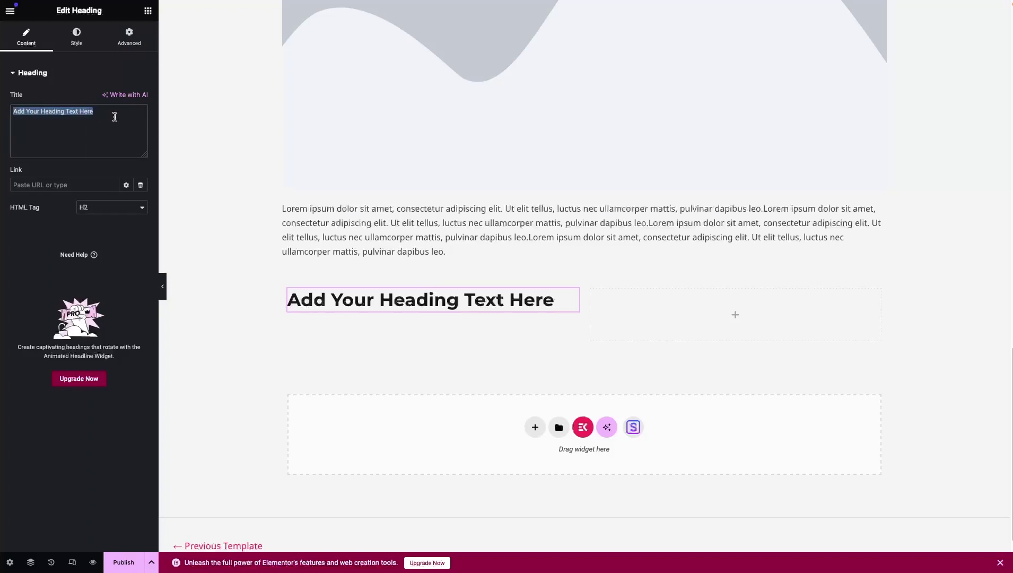
text(Offer)
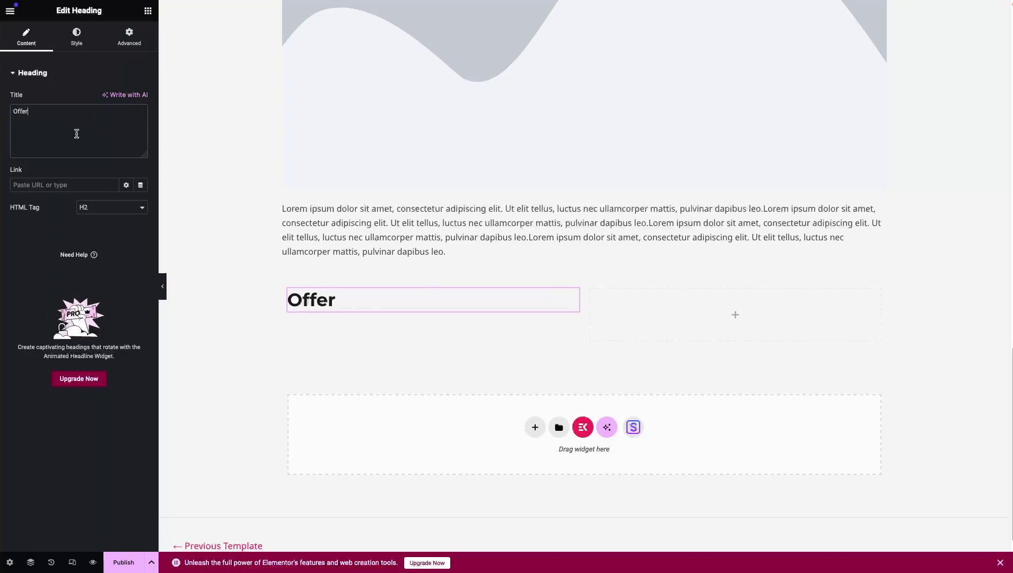
- Add a Text Editor widget below the "Offer" heading
click(148, 10)
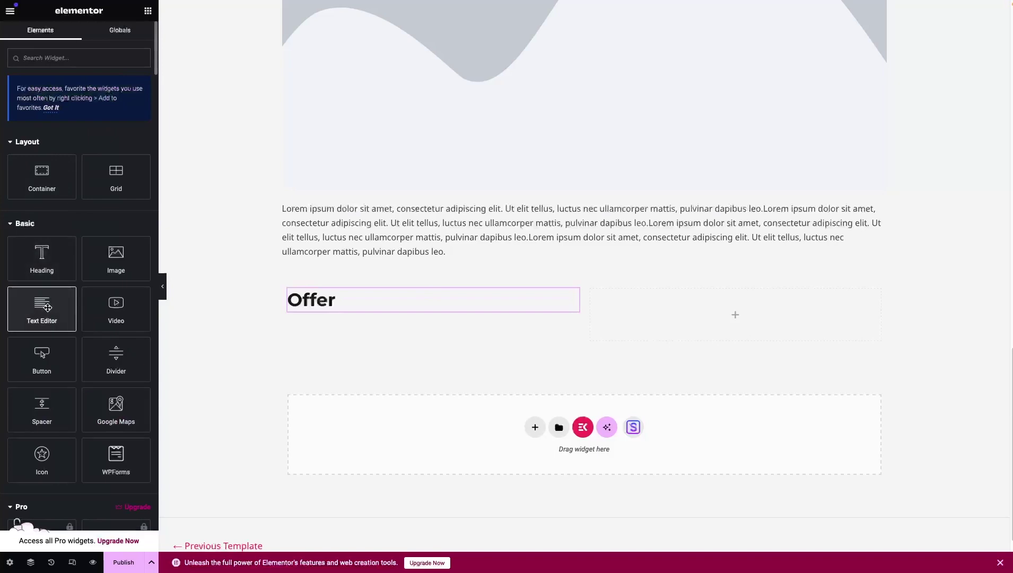
drag(42, 308, 394, 312)
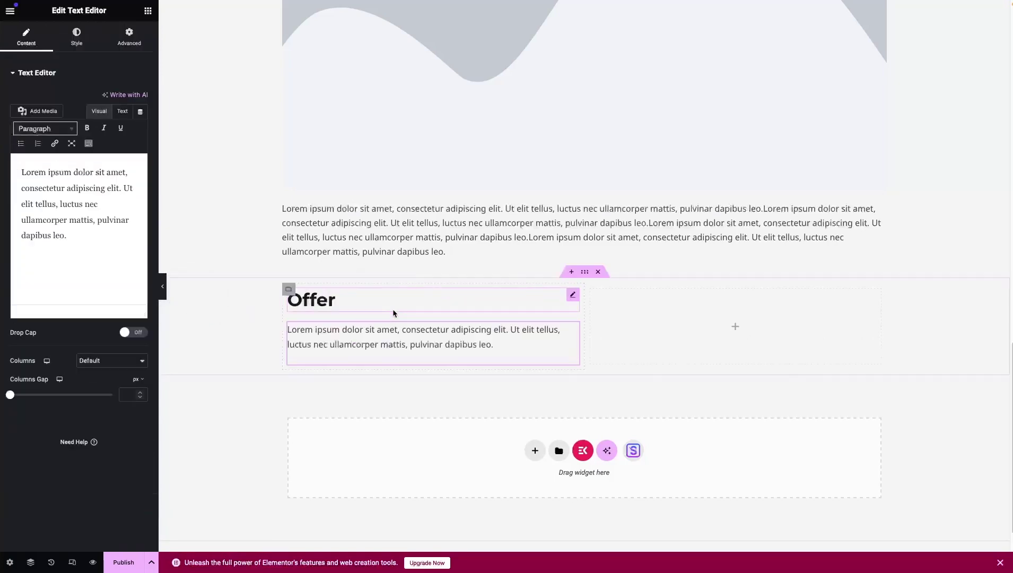
scroll(198, 284, down, 1)
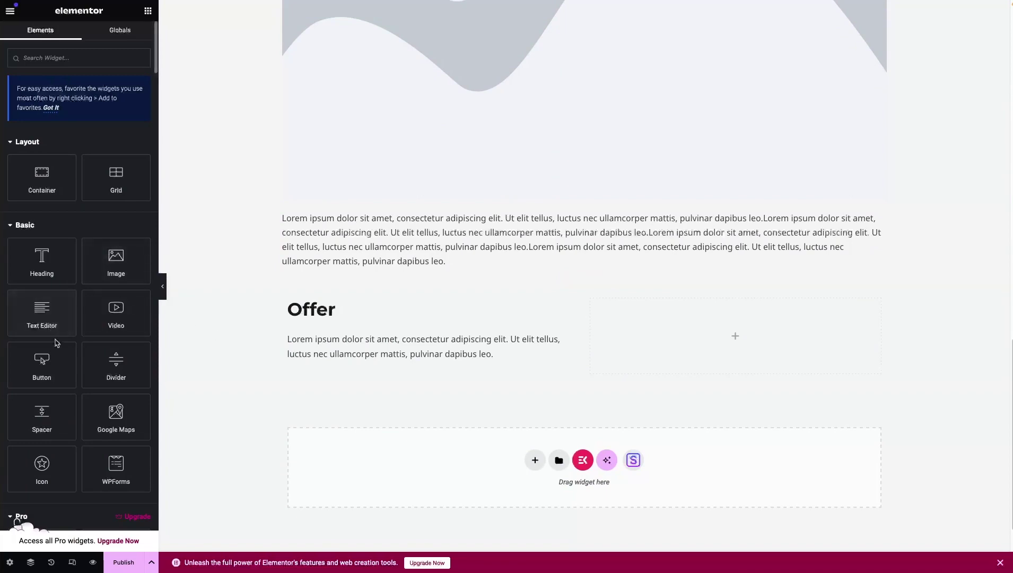
- Add a Button widget below the offer text and set its text to "Download Now"
drag(42, 361, 400, 362)
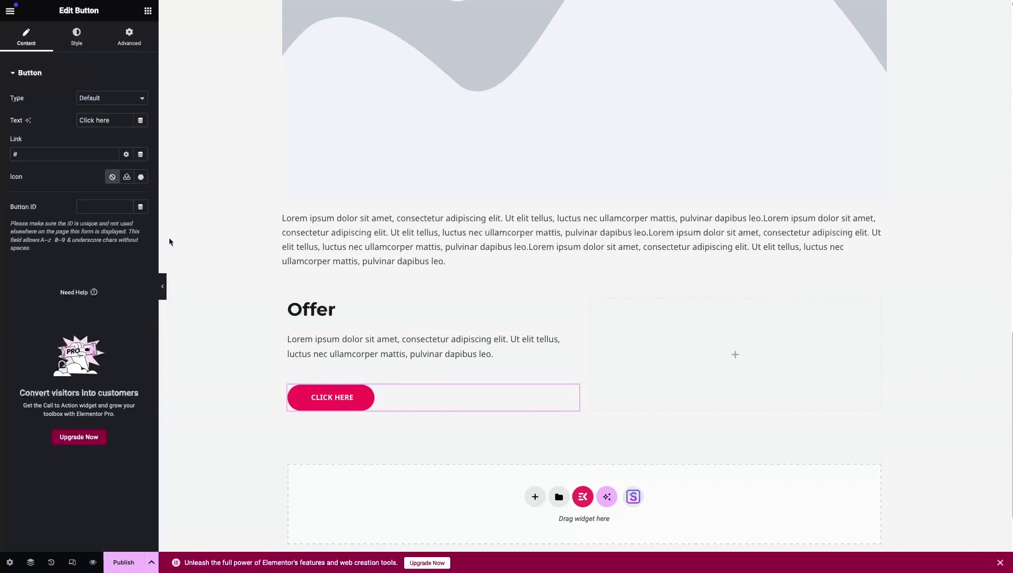
drag(111, 120, 49, 121)
text(D)
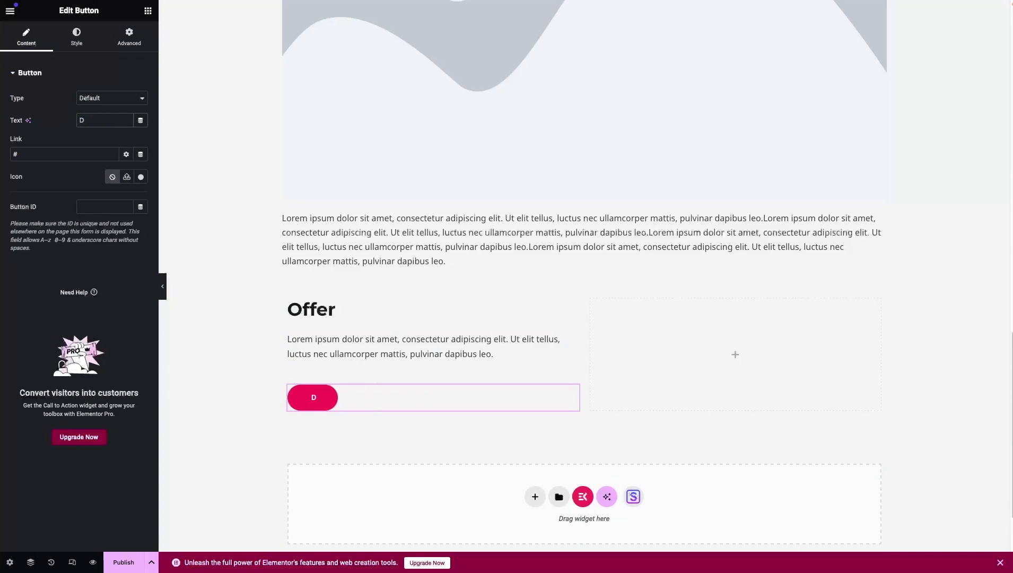
text(ownload Now)
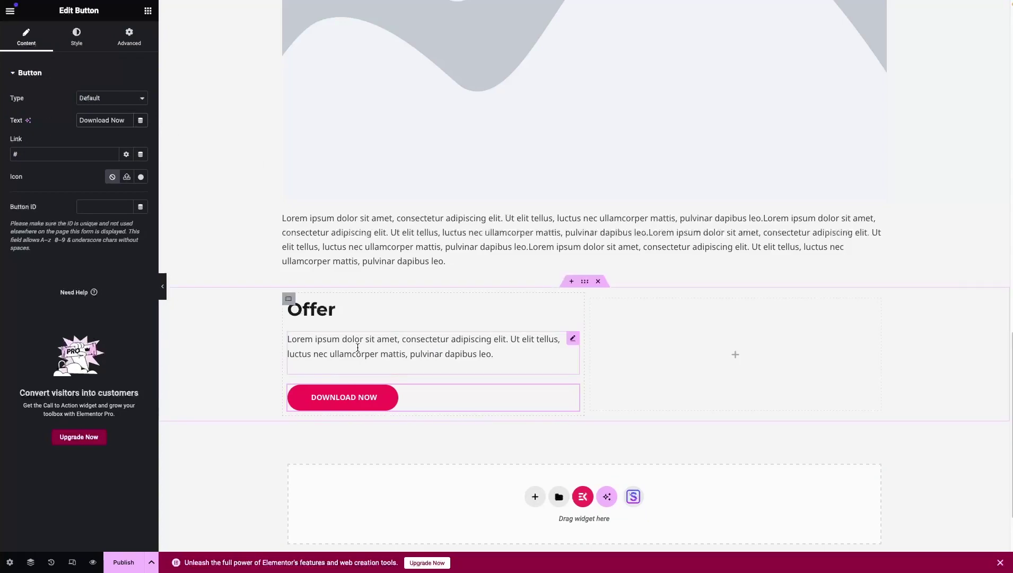
- Add an Image widget to the offer container's right column and set the container's Align Items to center
click(150, 18)
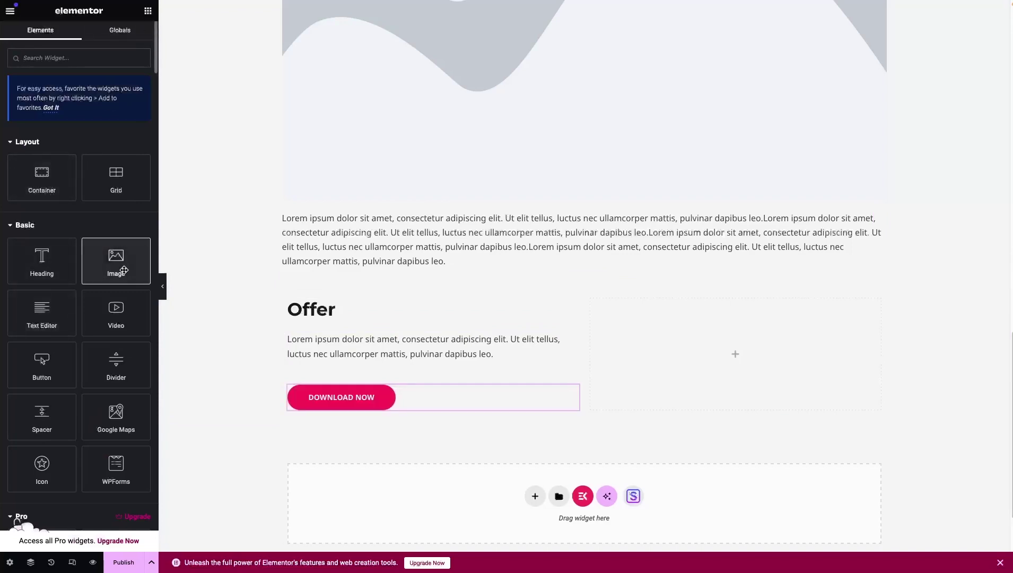
drag(124, 271, 737, 362)
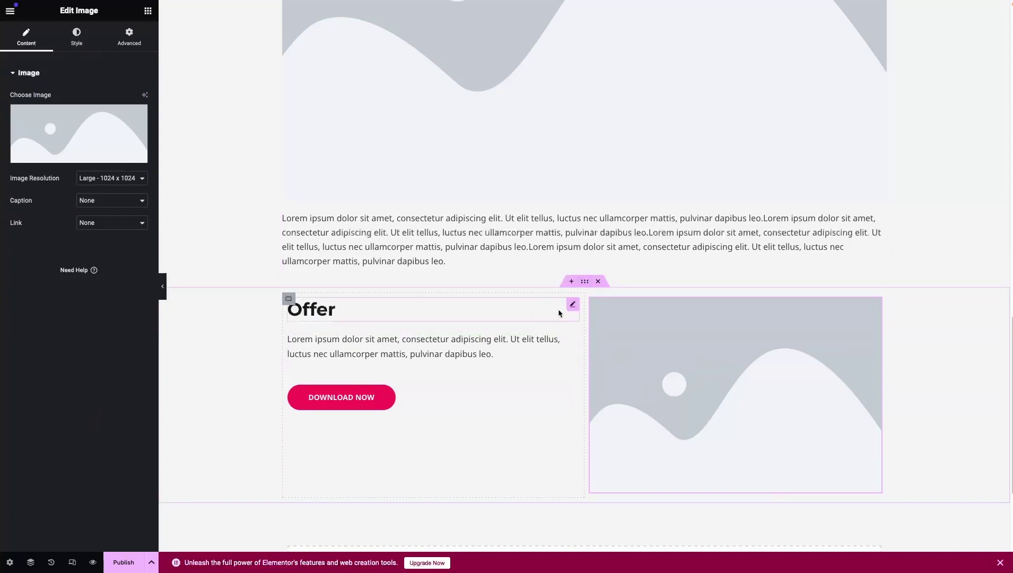
click(584, 288)
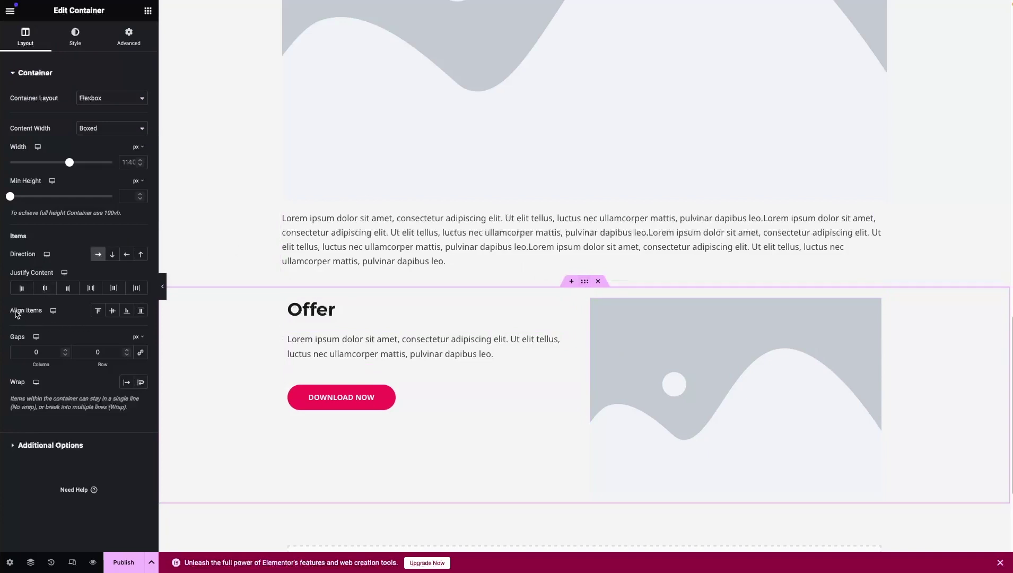
click(113, 312)
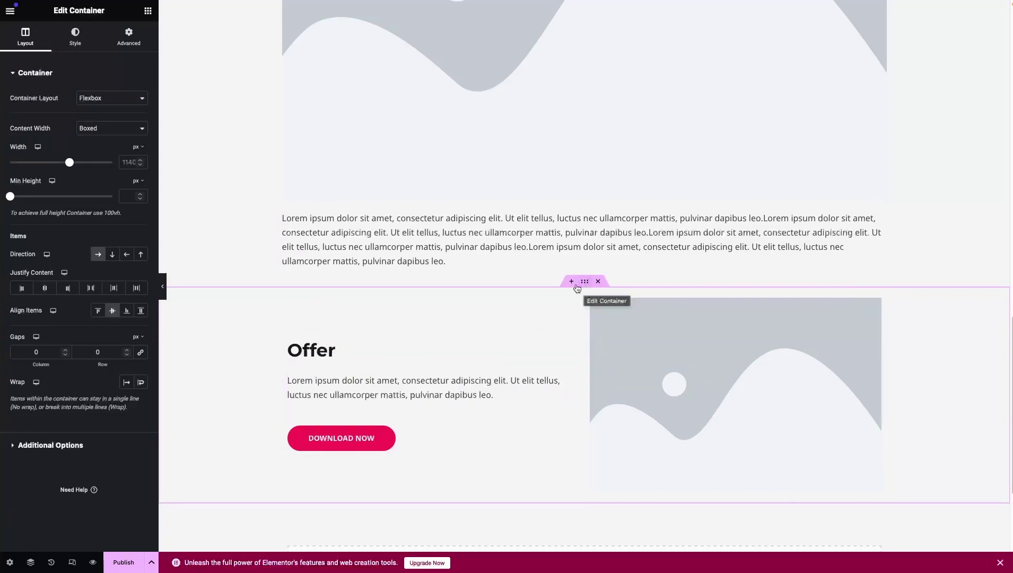
- Give the two-column offer container a solid classic background in black, #000000
click(75, 42)
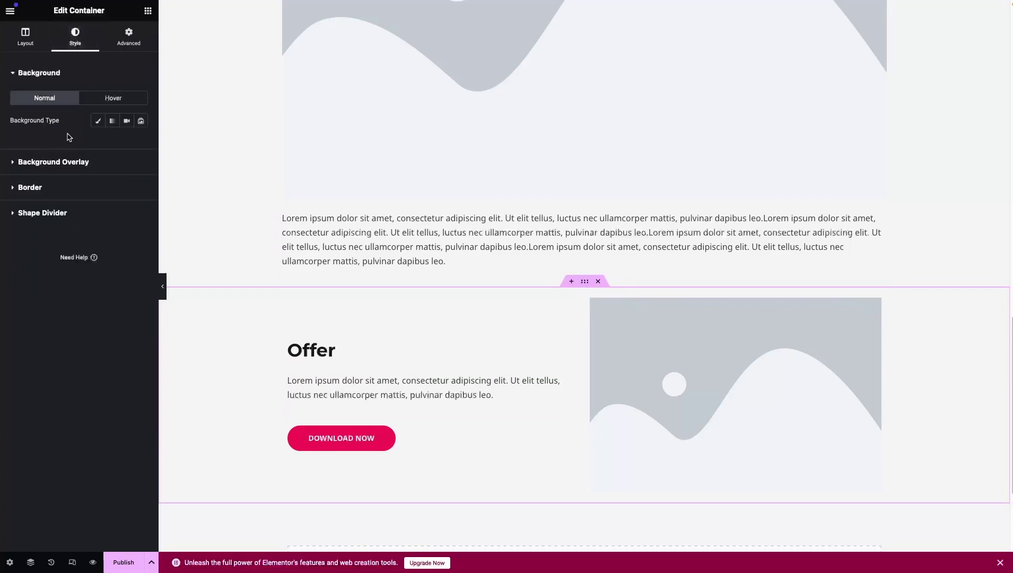
click(97, 122)
click(141, 143)
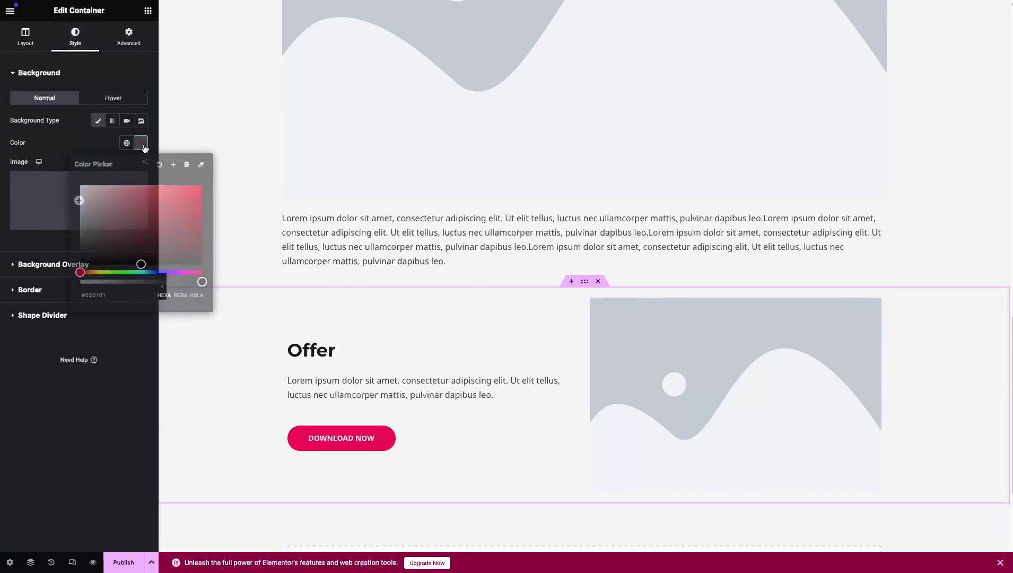
drag(139, 191, 86, 270)
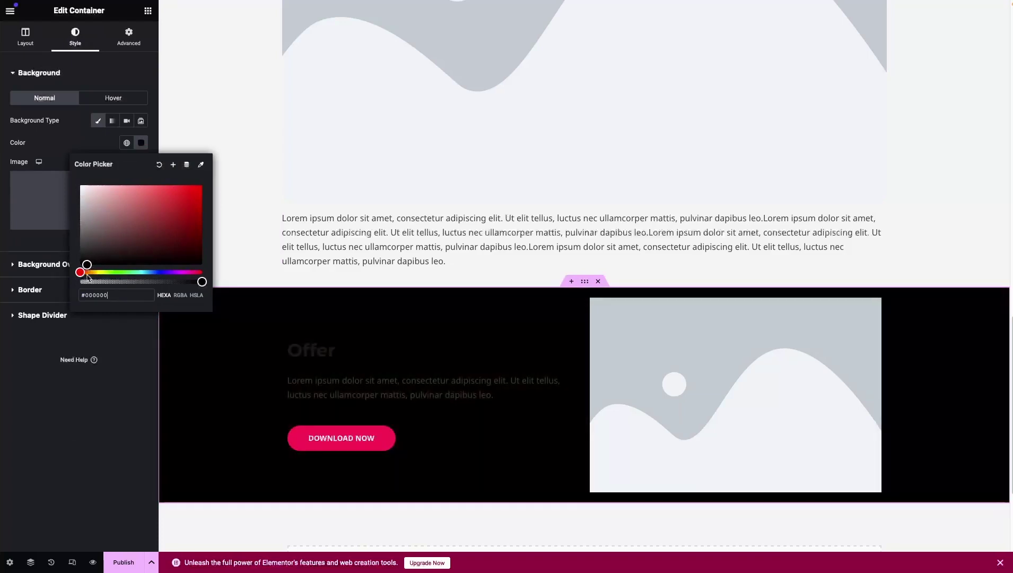
- Set the text color of the "Offer" heading to white, #FFFFFF
click(289, 366)
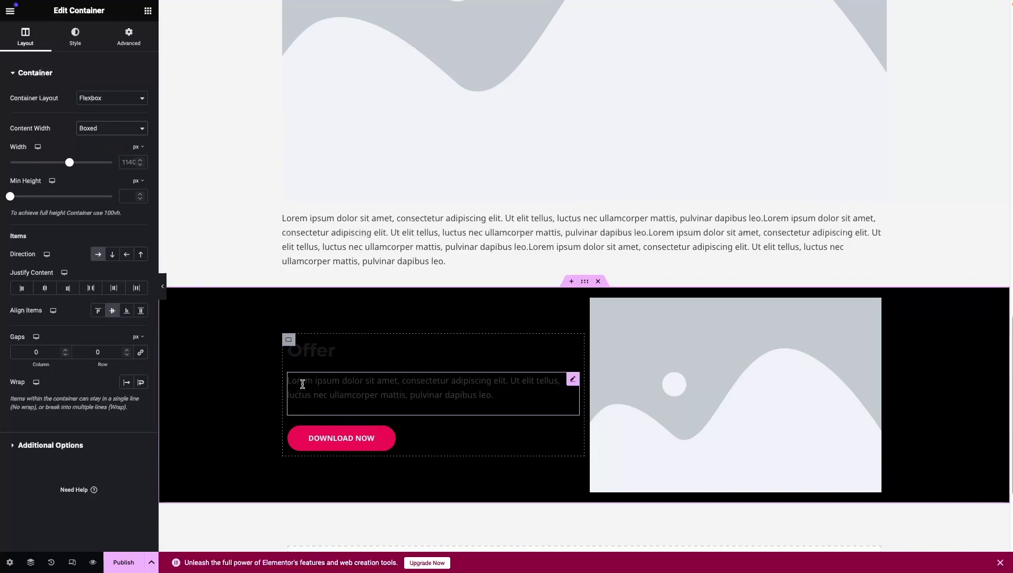
click(321, 353)
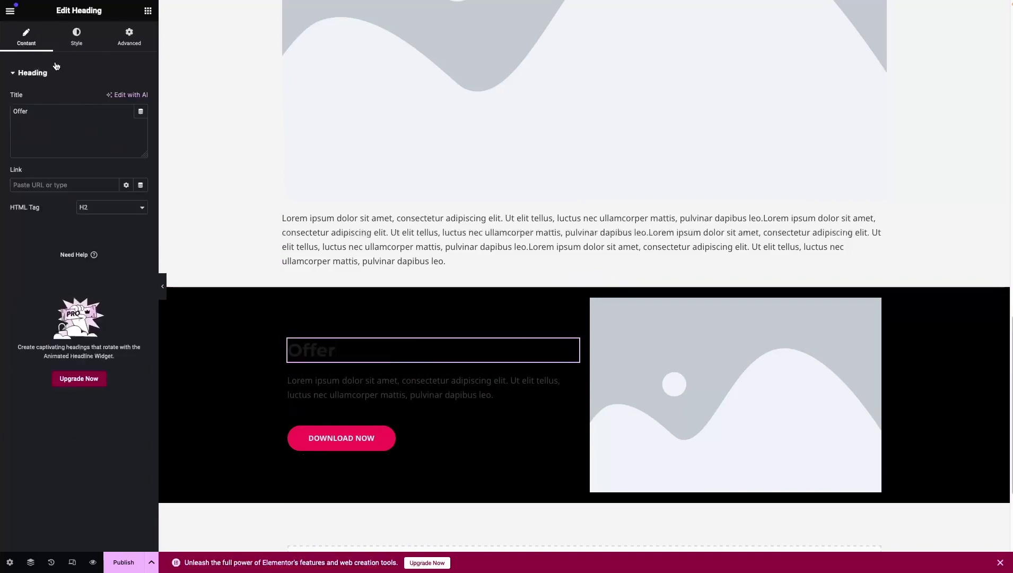
click(79, 36)
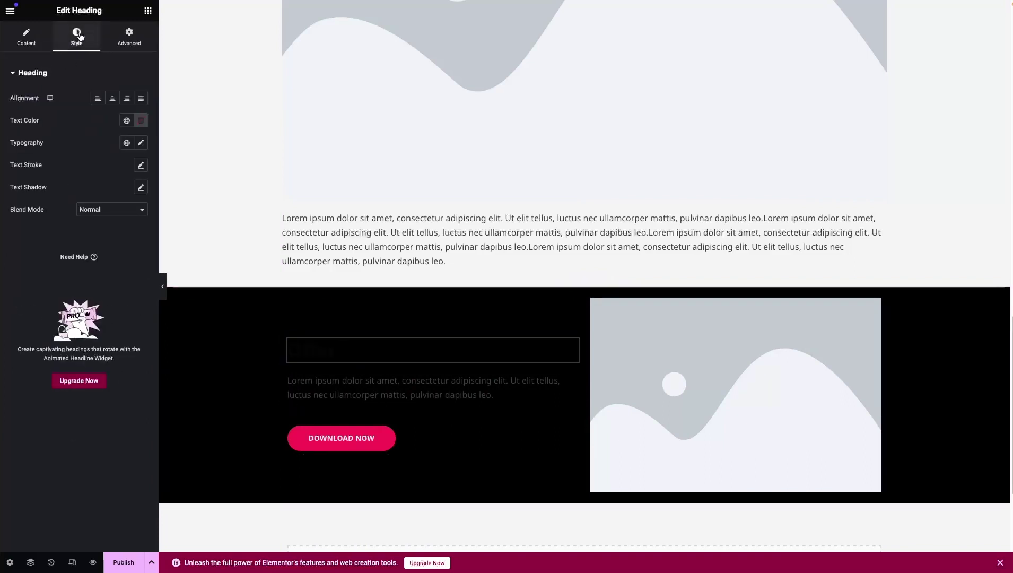
click(141, 120)
text(#FFFFFF)
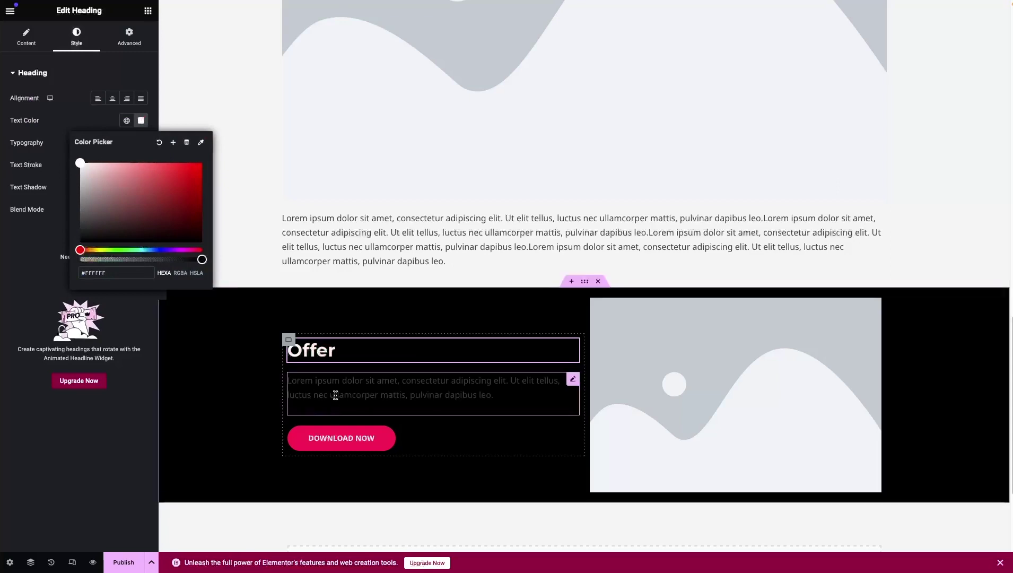
- Set the text color of the paragraph below the "Offer" heading to white
click(322, 380)
click(72, 37)
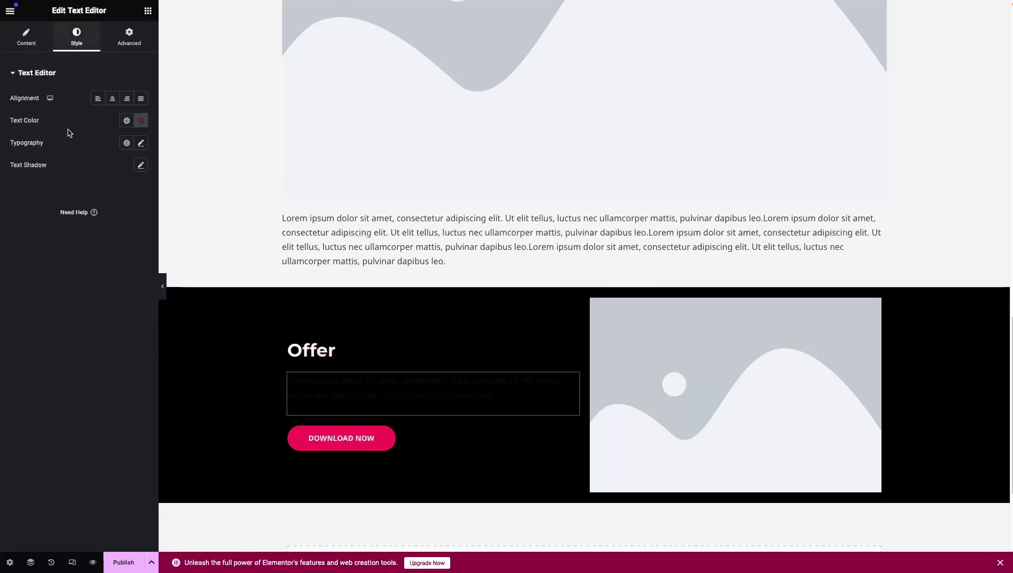
click(147, 127)
drag(82, 171, 70, 180)
click(319, 391)
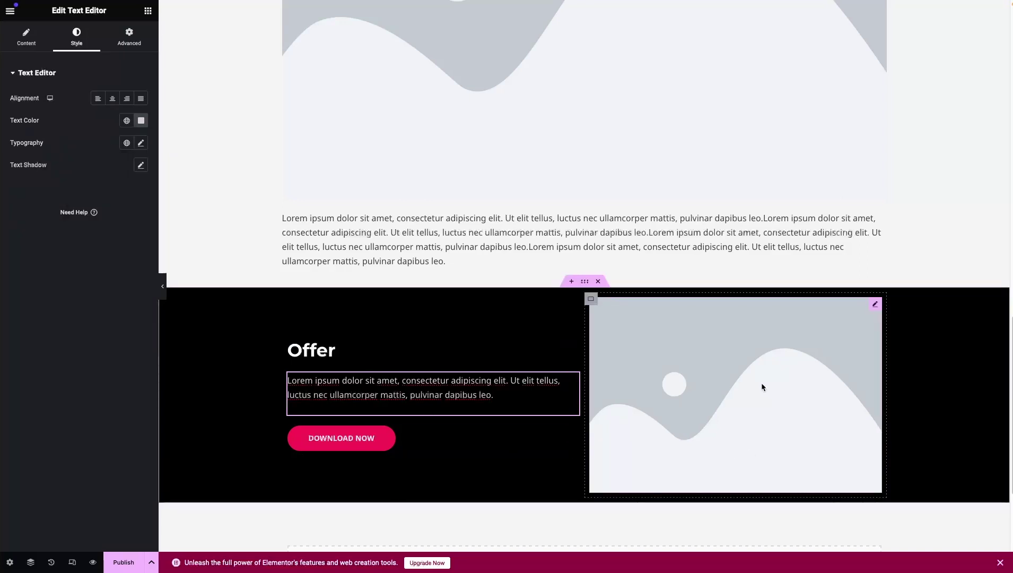
- Replace the placeholder image in the offer container with outdoor-image-02.jpg from the media library
click(722, 374)
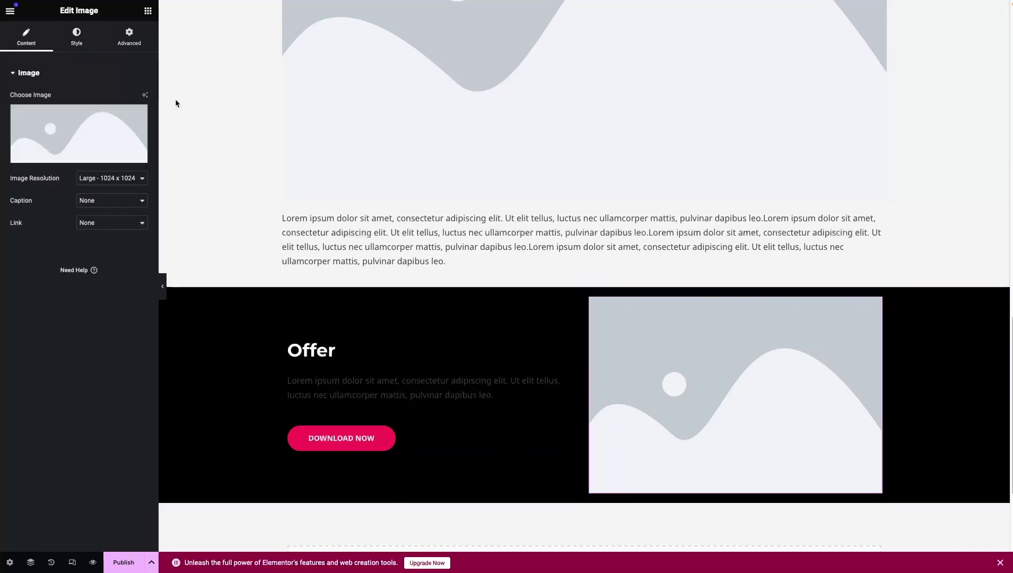
click(82, 125)
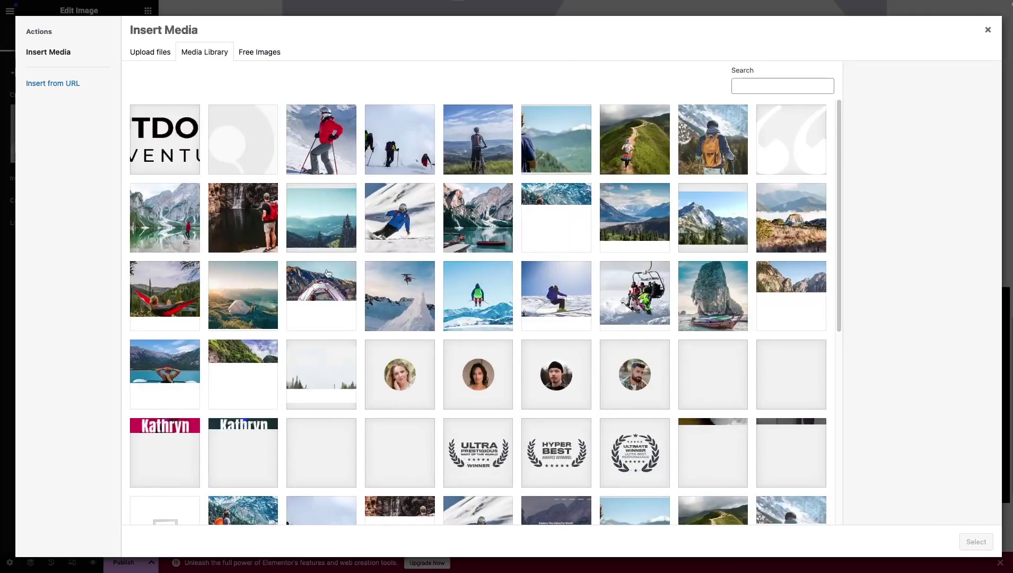
click(243, 217)
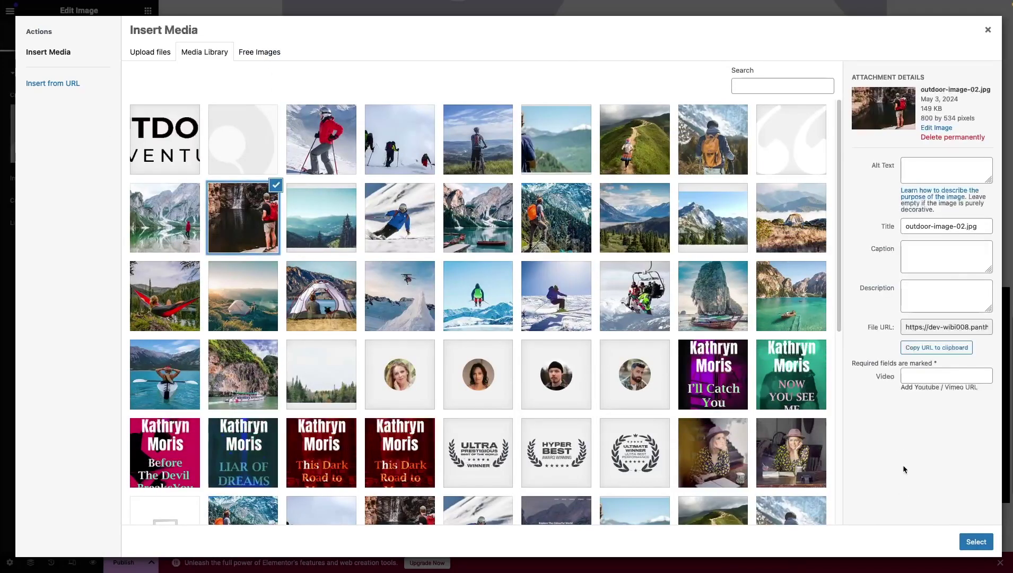
click(974, 539)
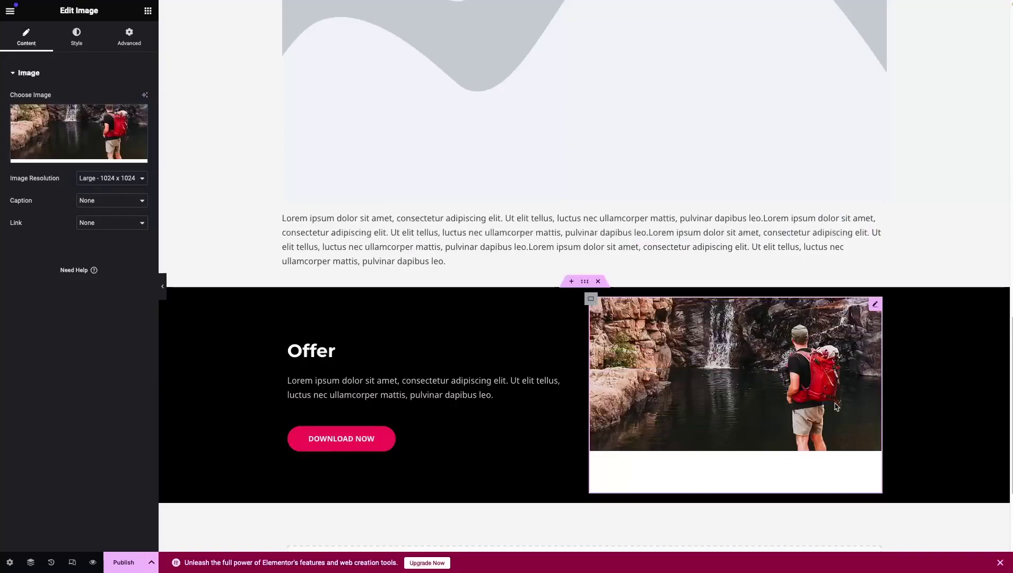
- Replace the placeholder image under the sub heading above the offer section with winter-sports-02.jpg from the media library
scroll(536, 363, down, 2)
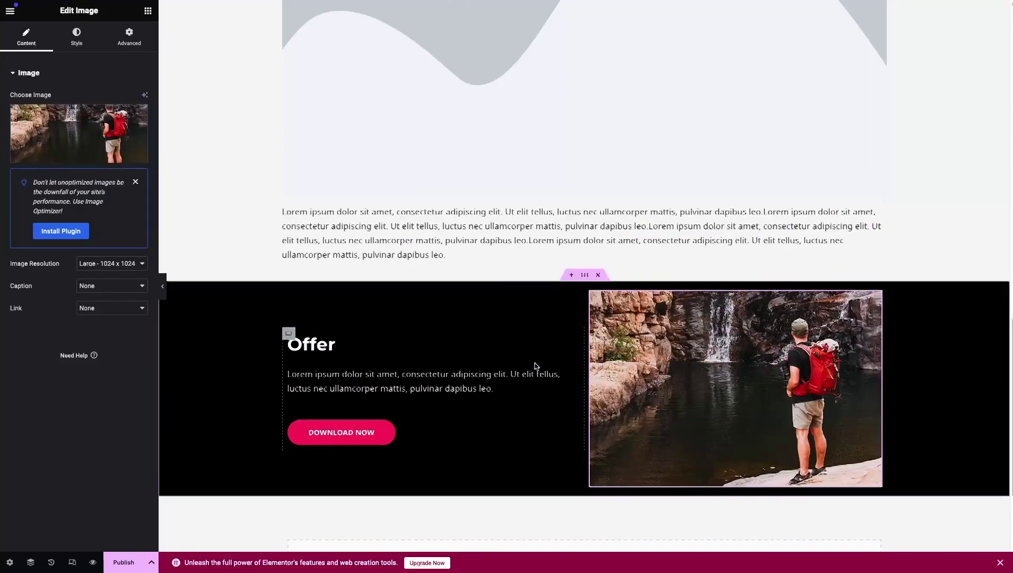
scroll(535, 365, up, 5)
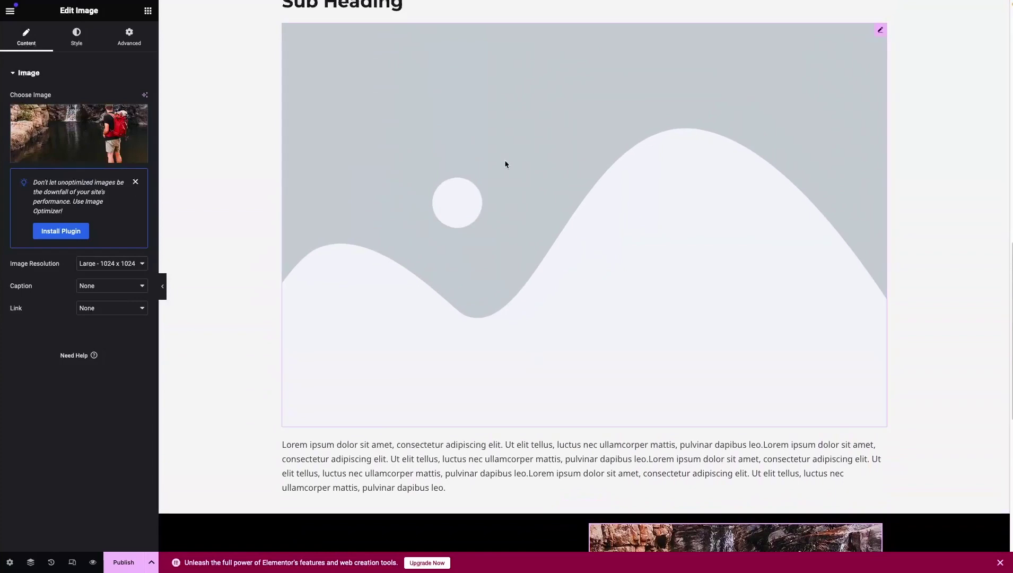
scroll(502, 173, up, 1)
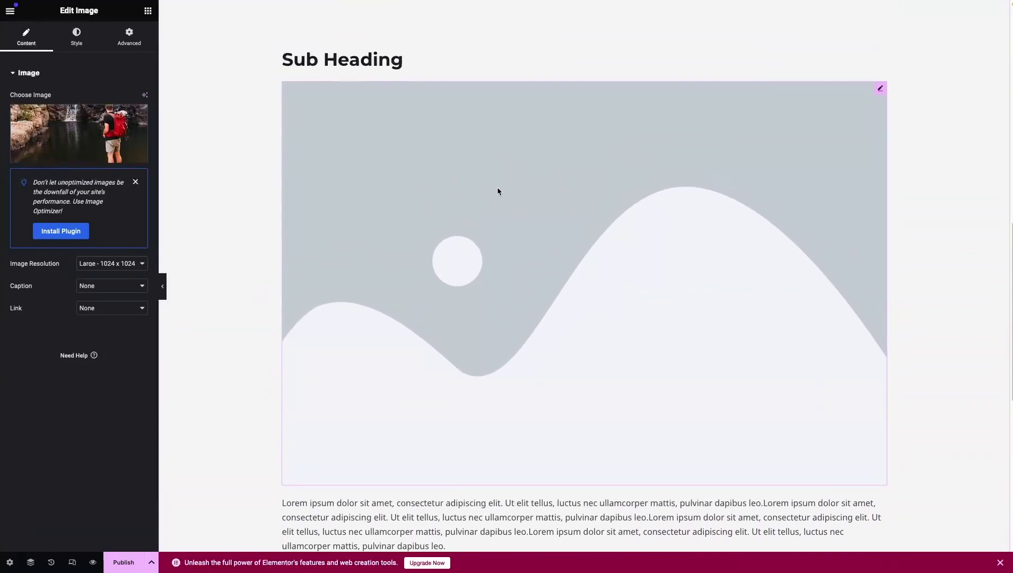
click(413, 279)
click(104, 121)
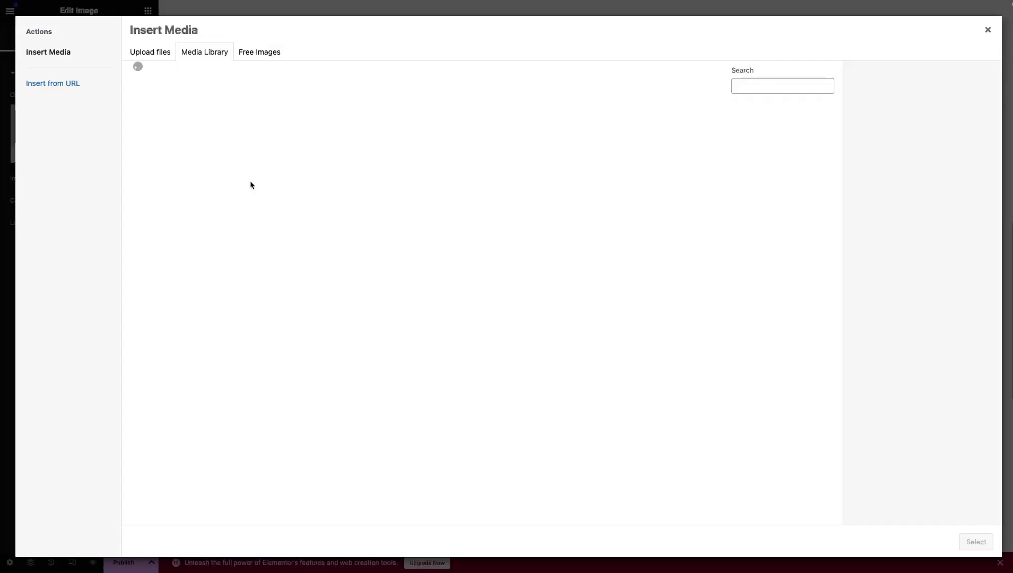
scroll(236, 286, down, 1)
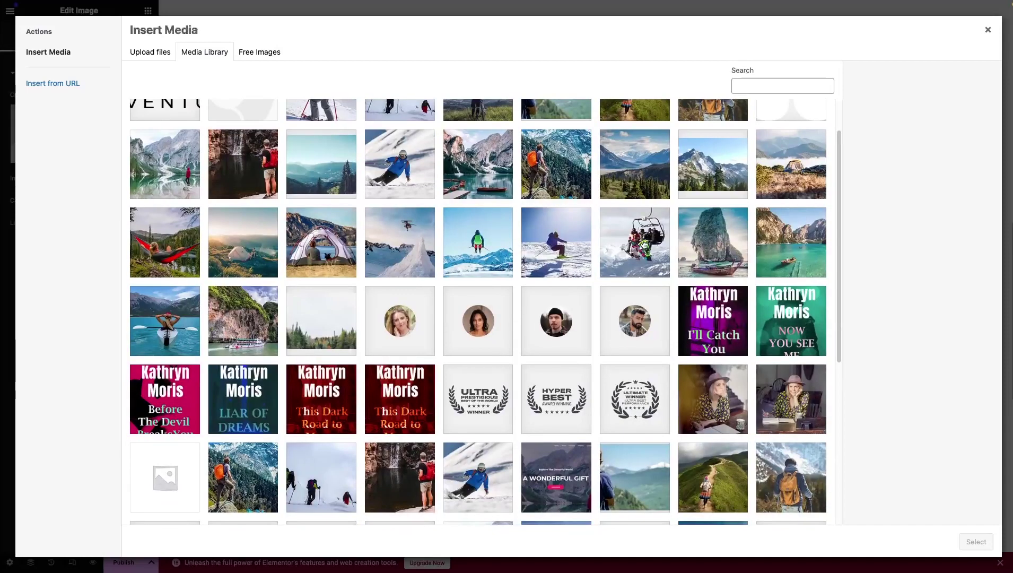
click(637, 239)
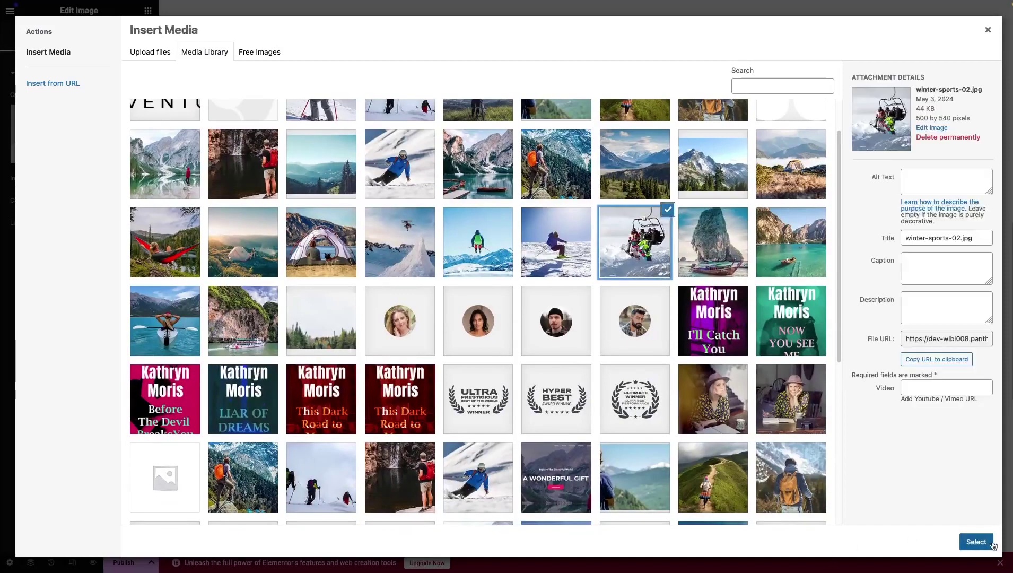
click(976, 542)
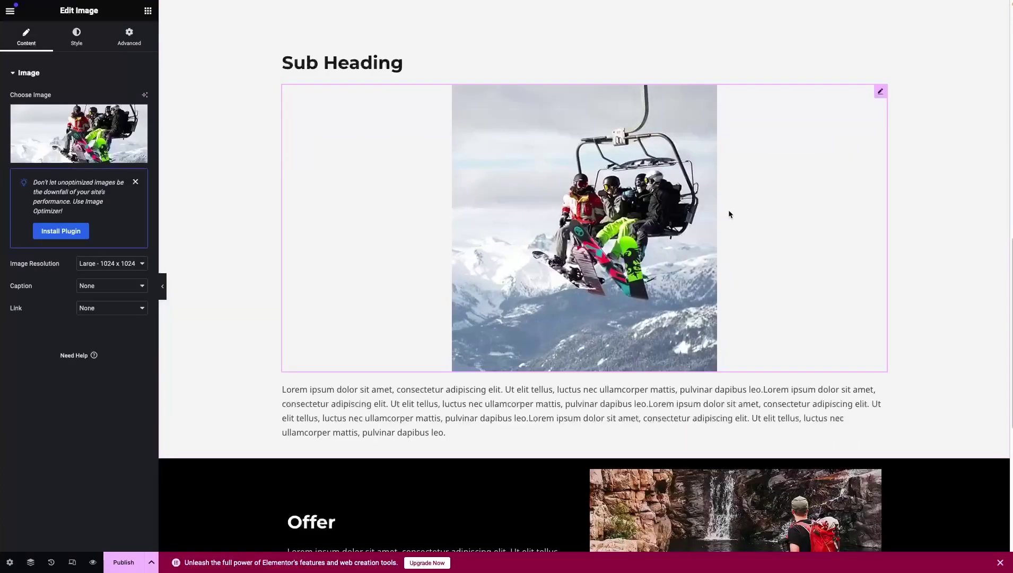
- Replace the placeholder image above the intro paragraph with walking-v1.jpg from the media library
scroll(729, 213, up, 10)
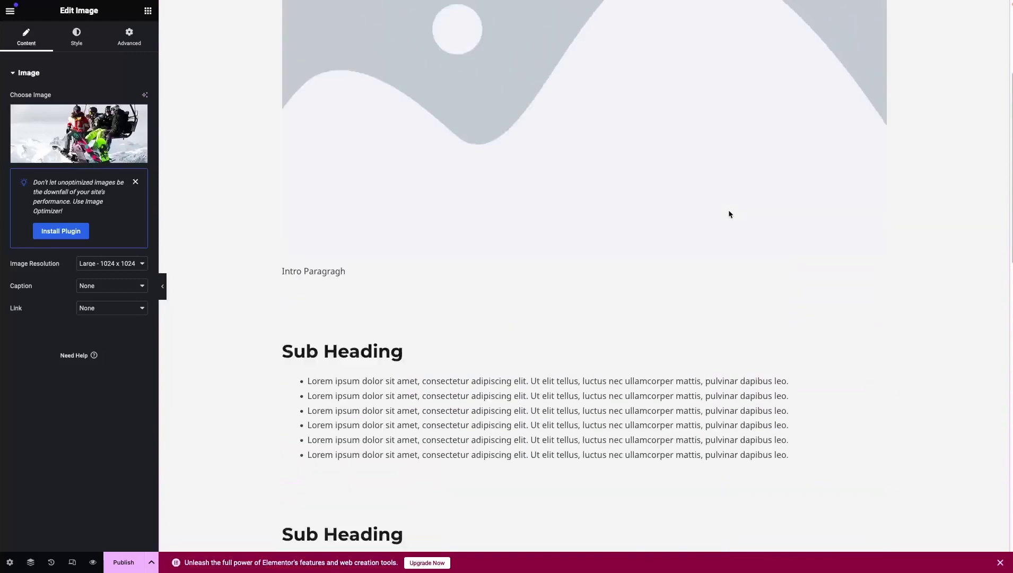
click(407, 184)
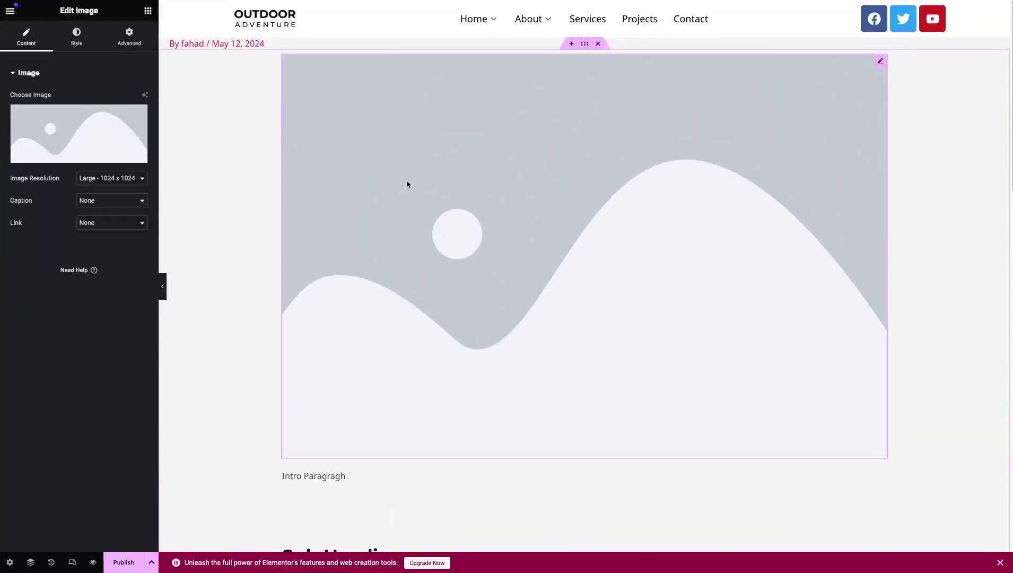
click(104, 123)
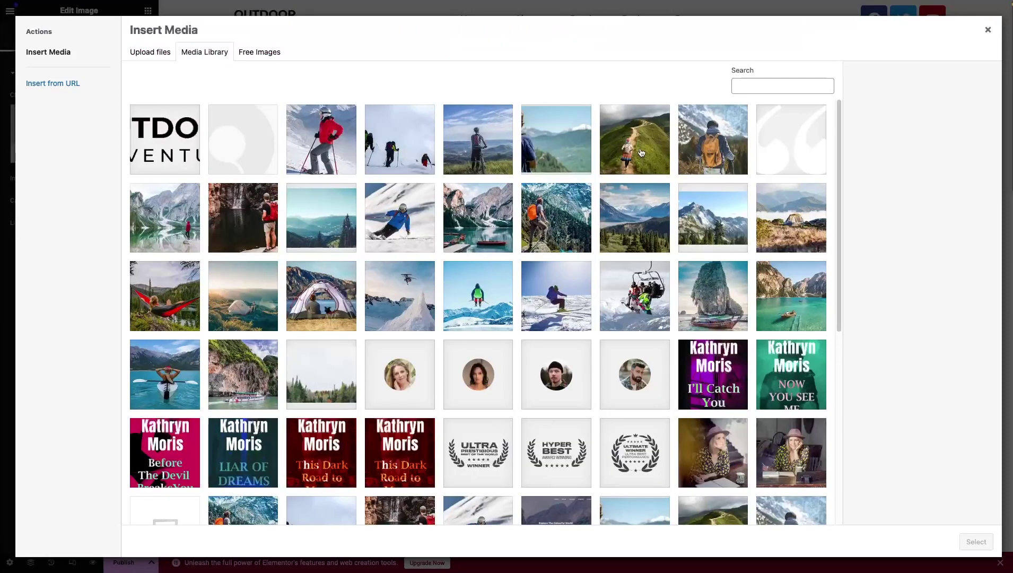
click(641, 153)
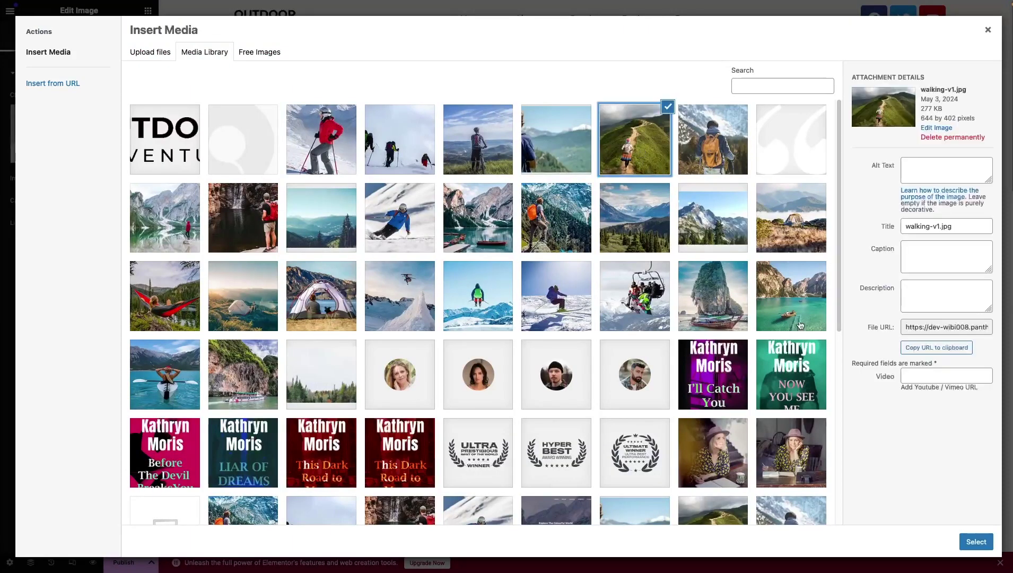
click(977, 542)
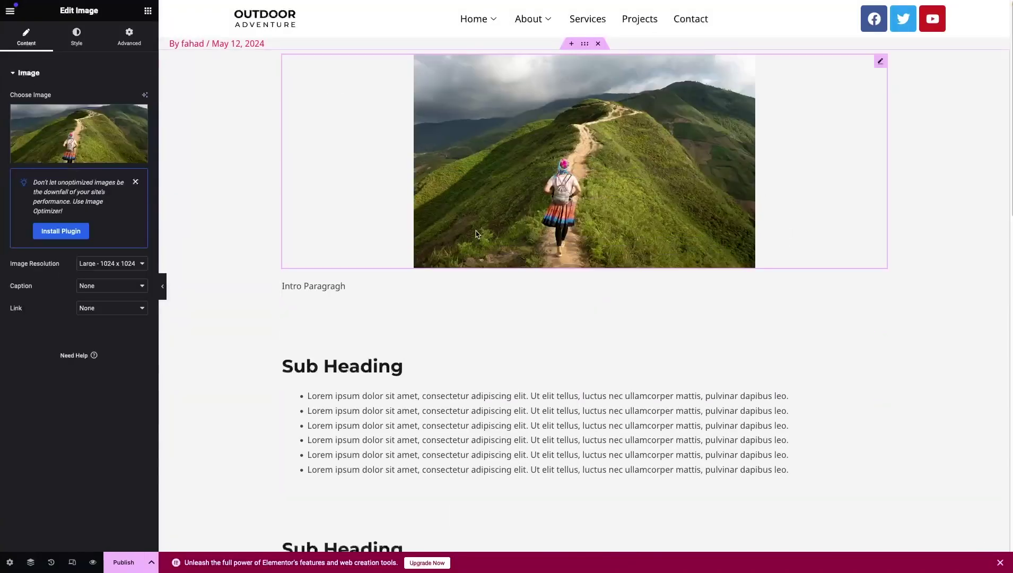
- Add a single-column Flexbox container with downward direction below the offer section
scroll(476, 234, down, 1)
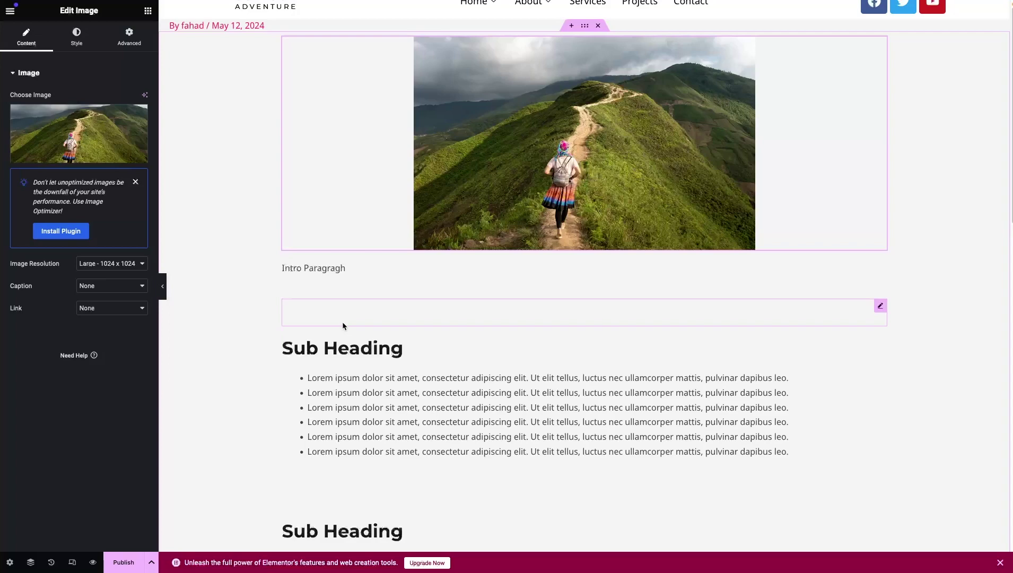
scroll(403, 337, down, 15)
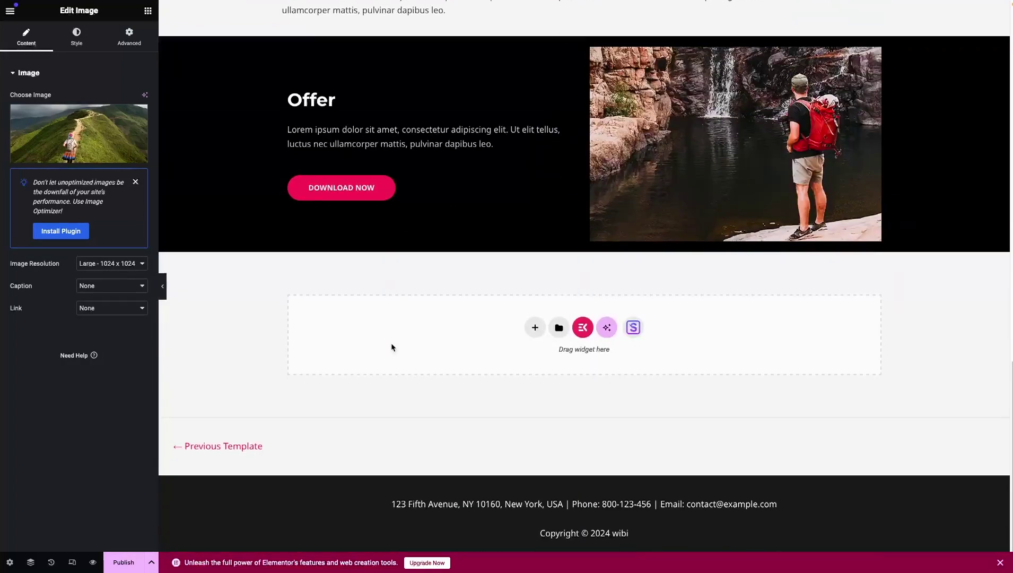
scroll(394, 340, up, 1)
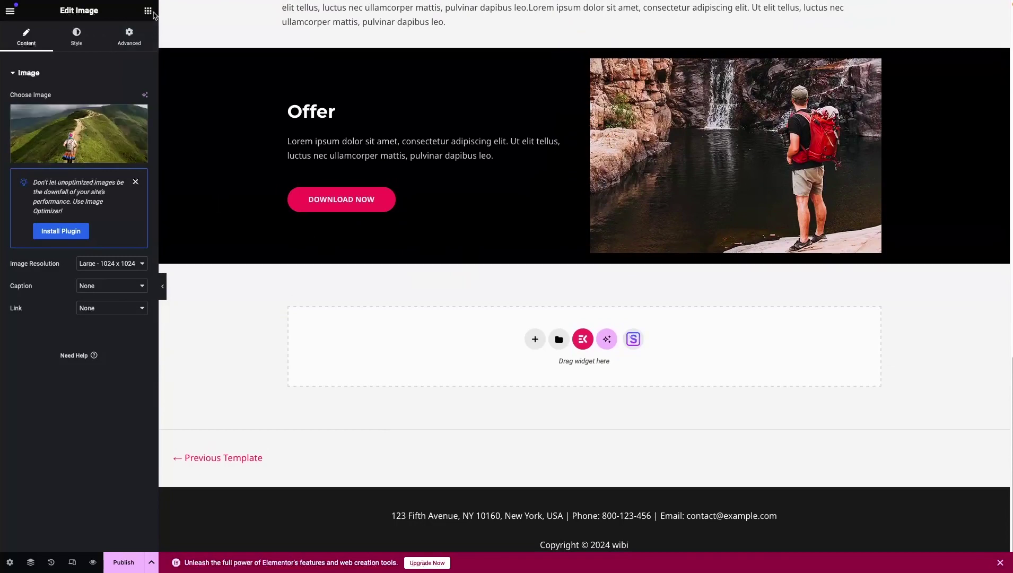
click(151, 11)
click(537, 342)
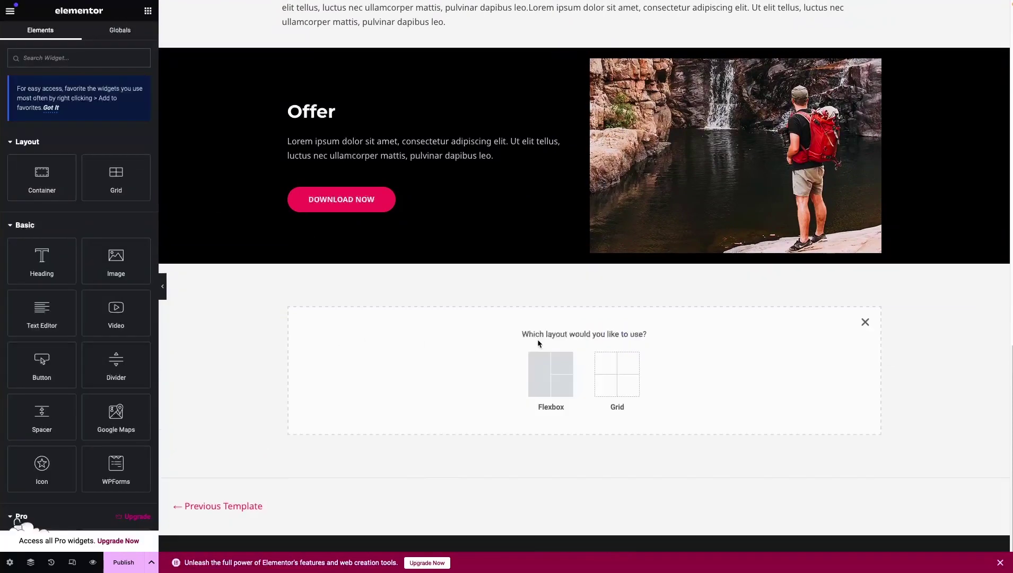
click(547, 395)
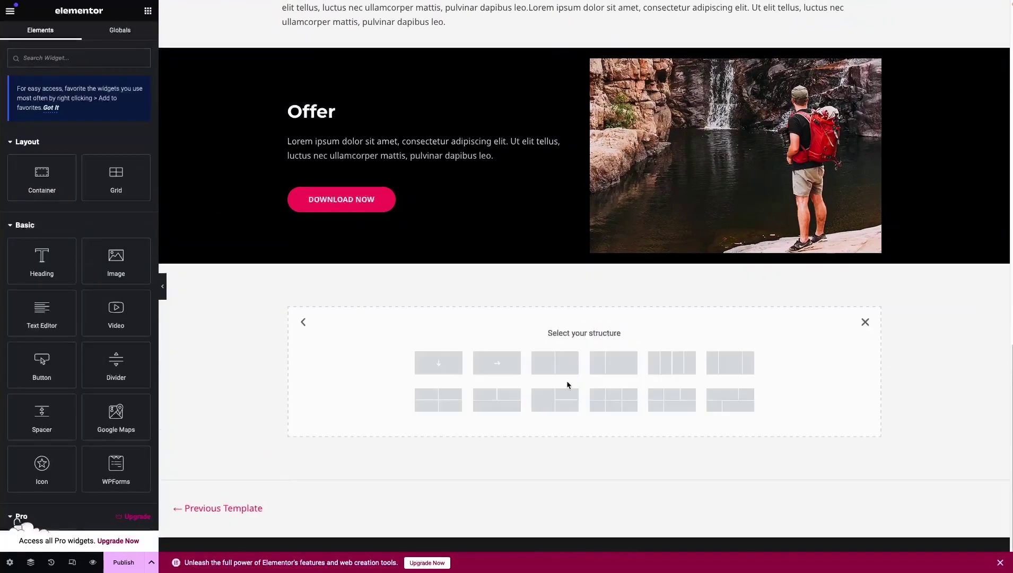
click(430, 362)
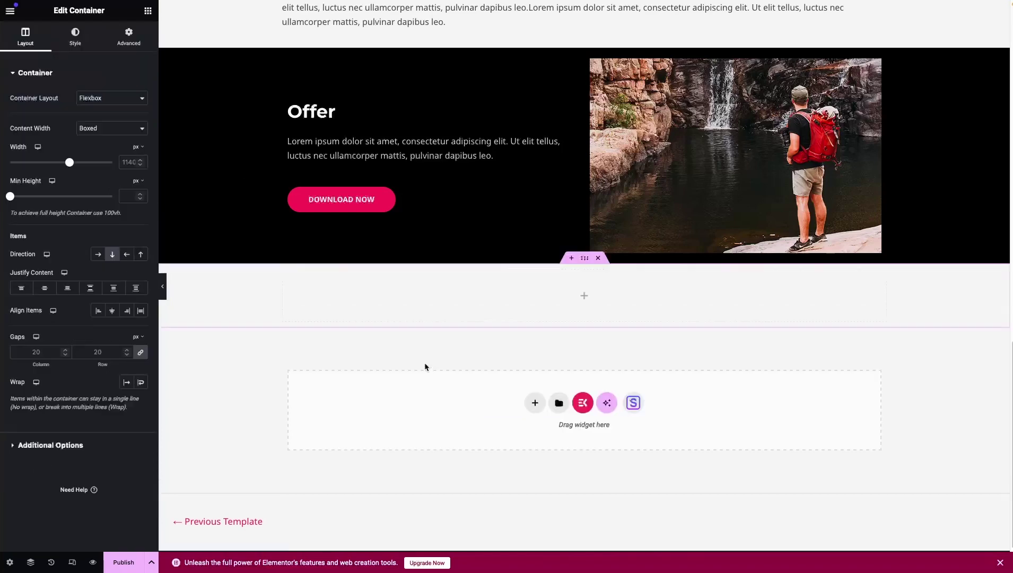
- Add a Heading widget to the new container below the offer and set its title to "Sub Heading"
click(148, 11)
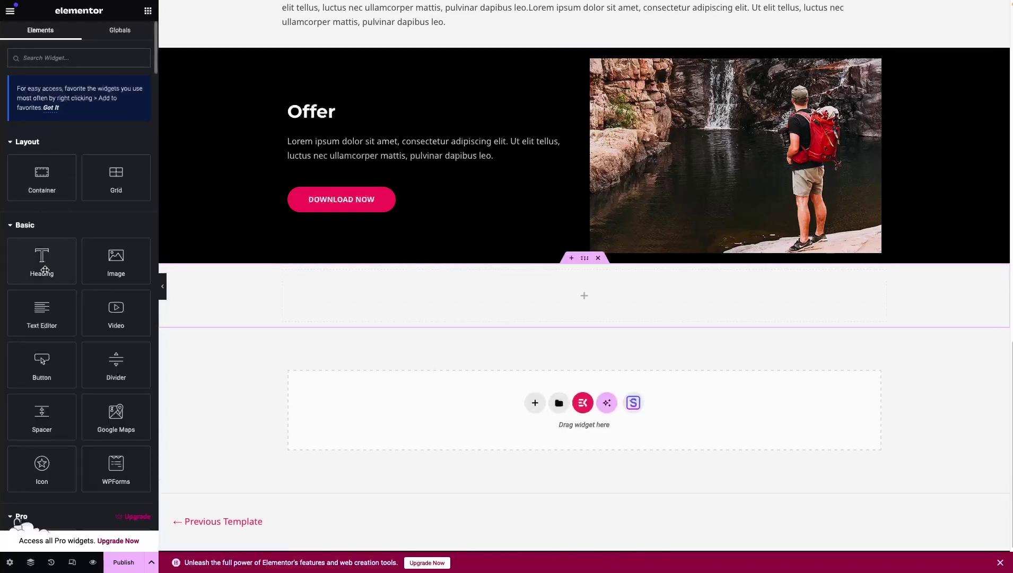
drag(45, 270, 472, 297)
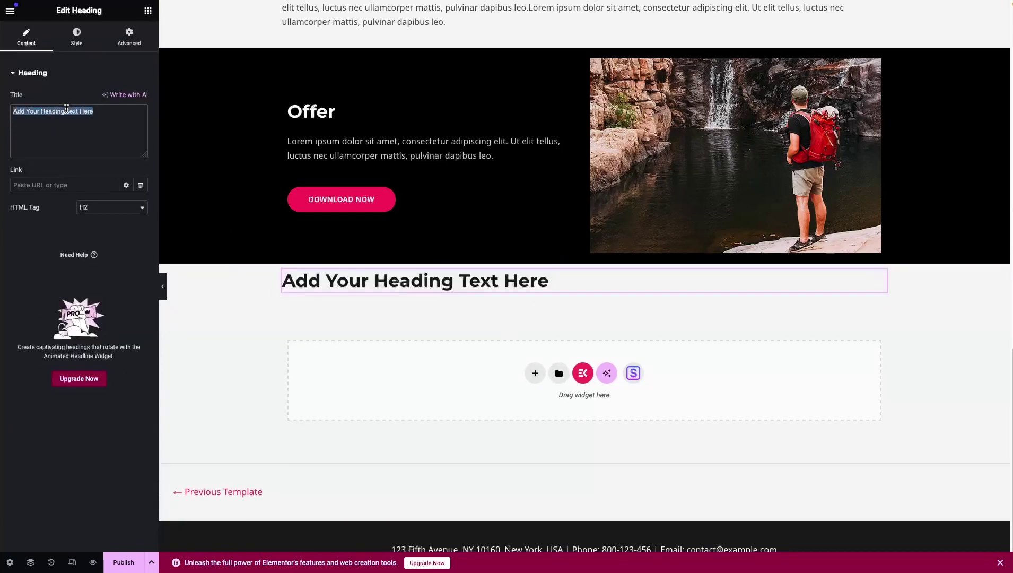
text(Sub Heading)
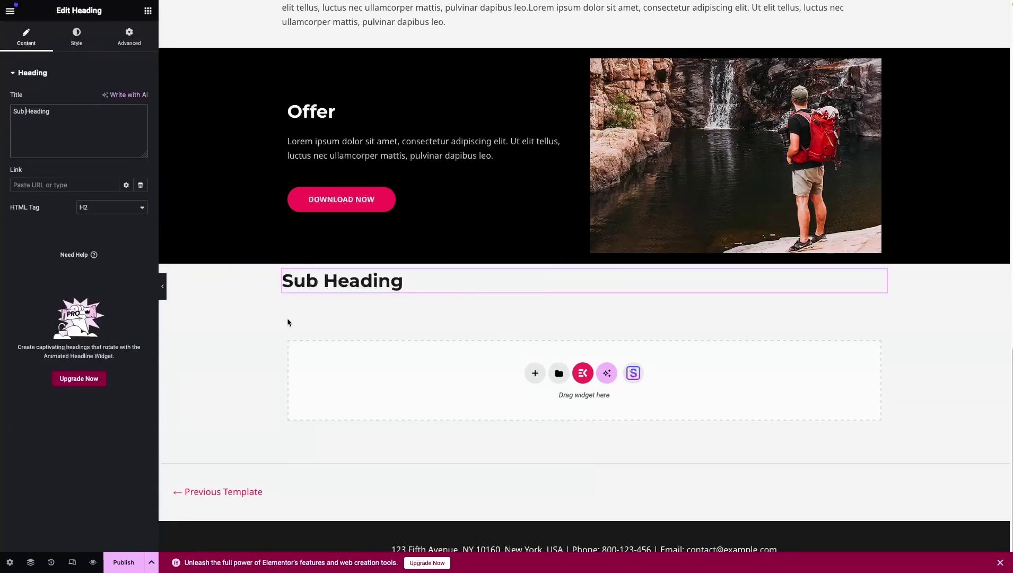
click(148, 10)
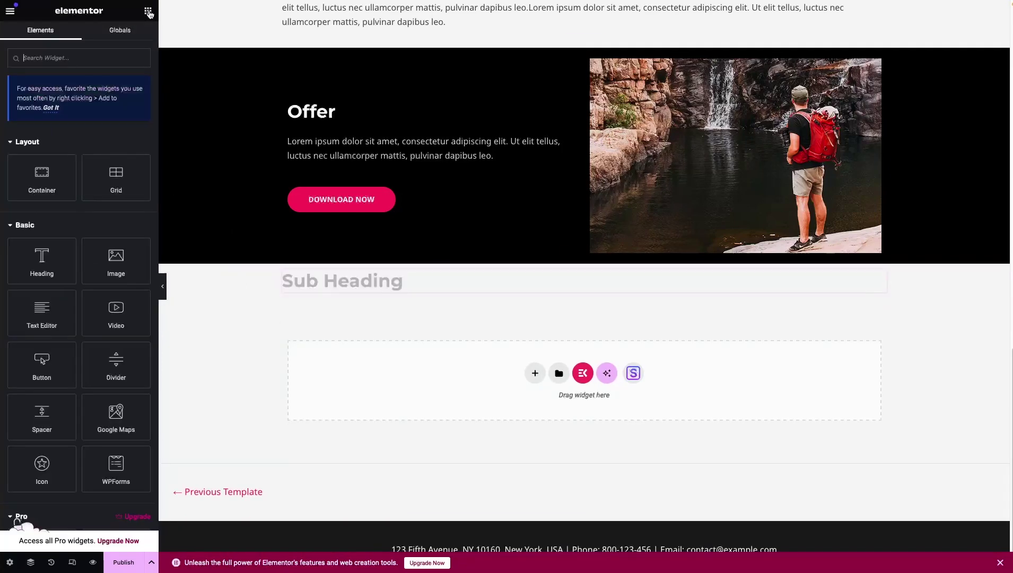
- Add a Text Editor widget under the sub heading below the offer section, followed by a Spacer widget
drag(47, 303, 363, 286)
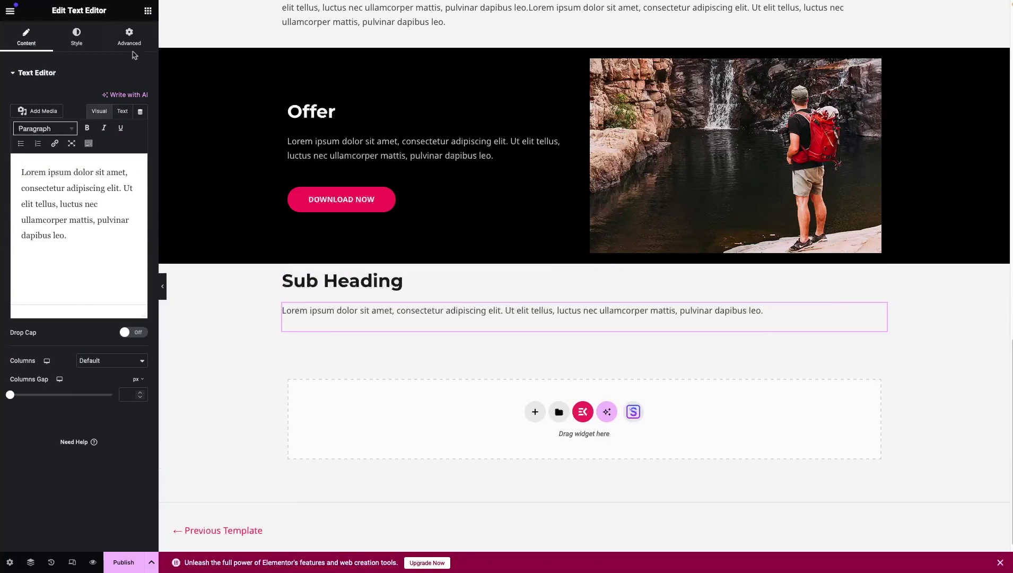
click(148, 11)
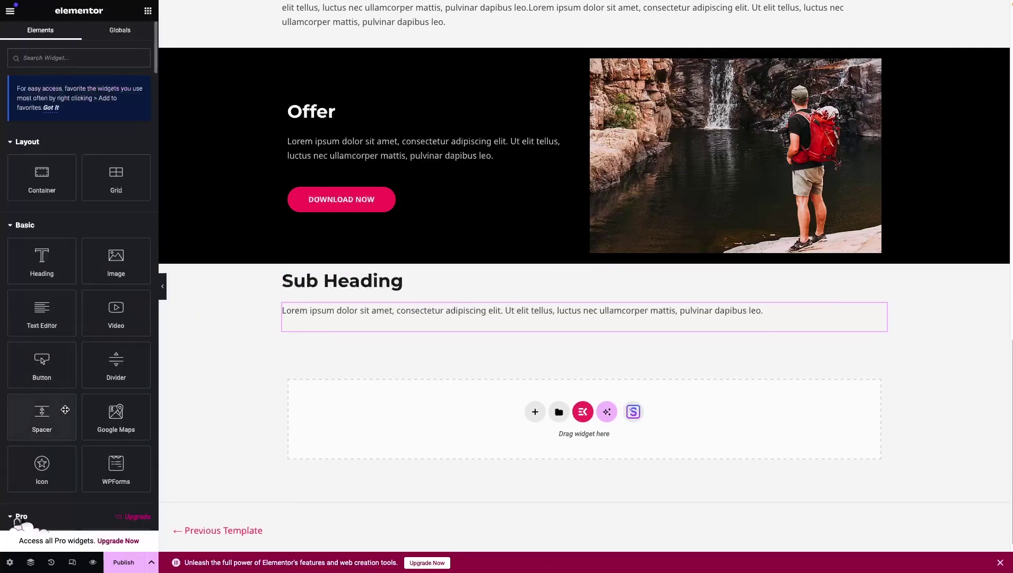
drag(45, 411, 376, 335)
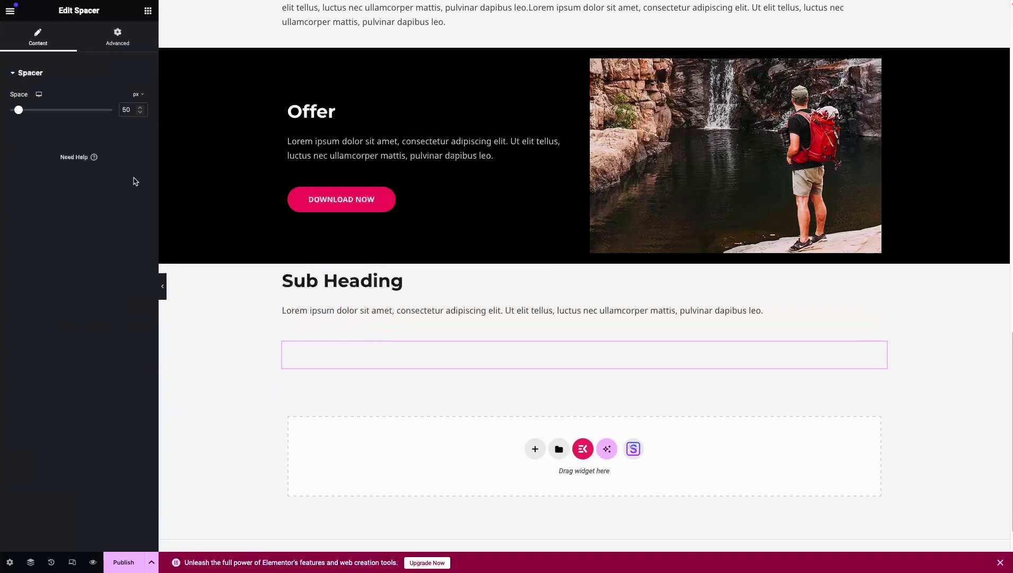
- Add a Heading widget below the new spacer, set its HTML tag to H3 and its title to "Related Articles"
click(148, 11)
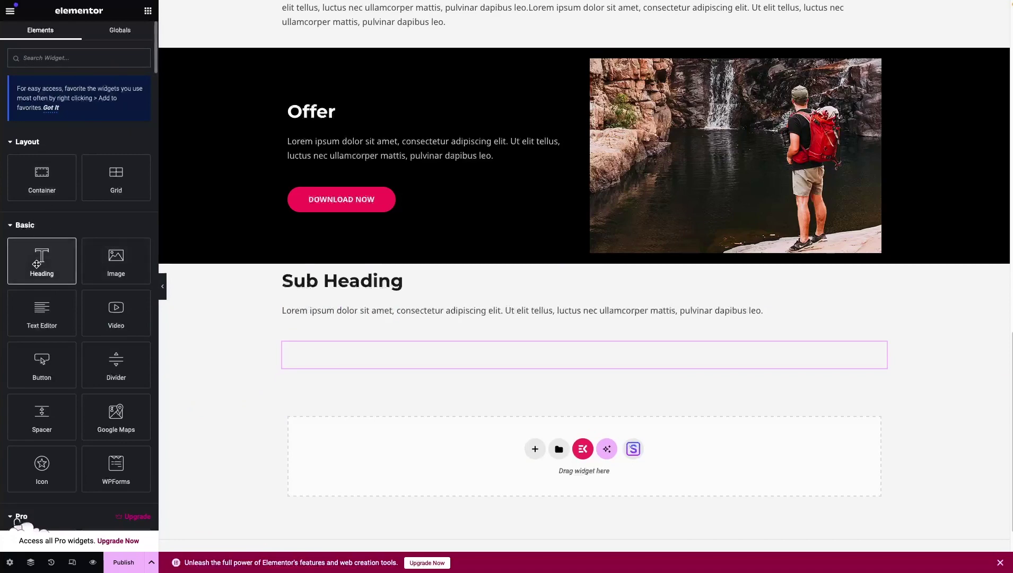
drag(38, 260, 375, 364)
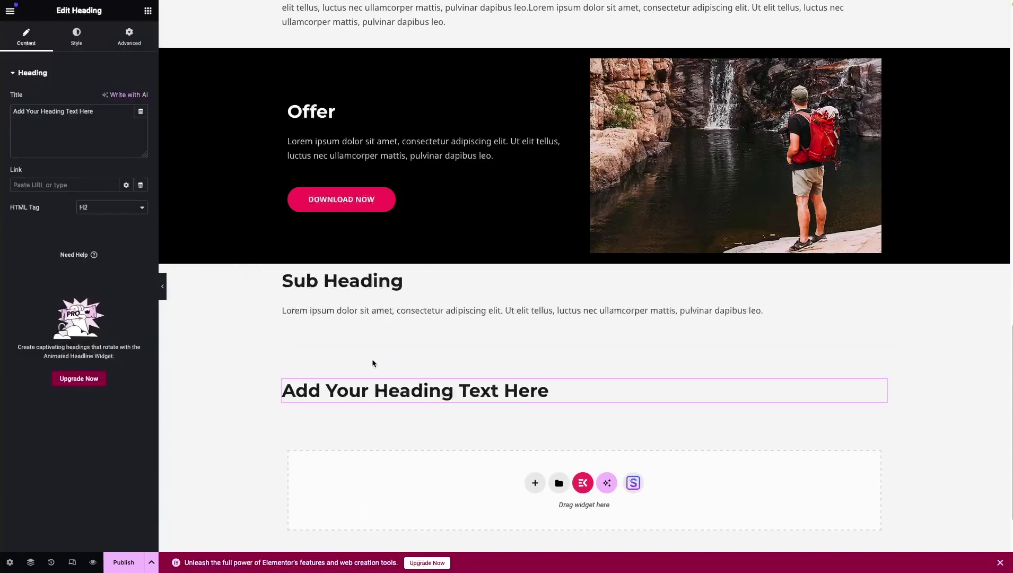
click(98, 208)
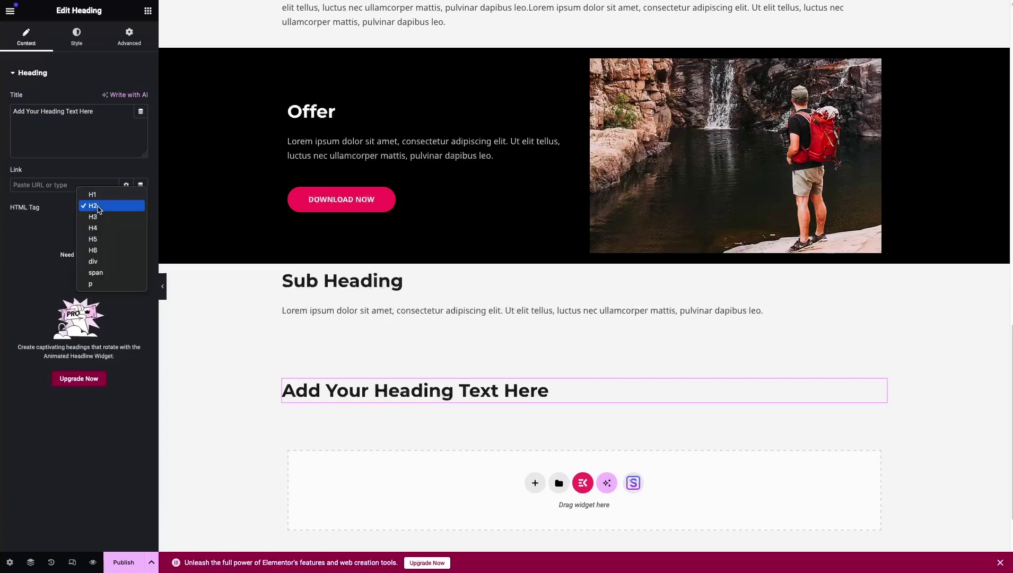
click(97, 217)
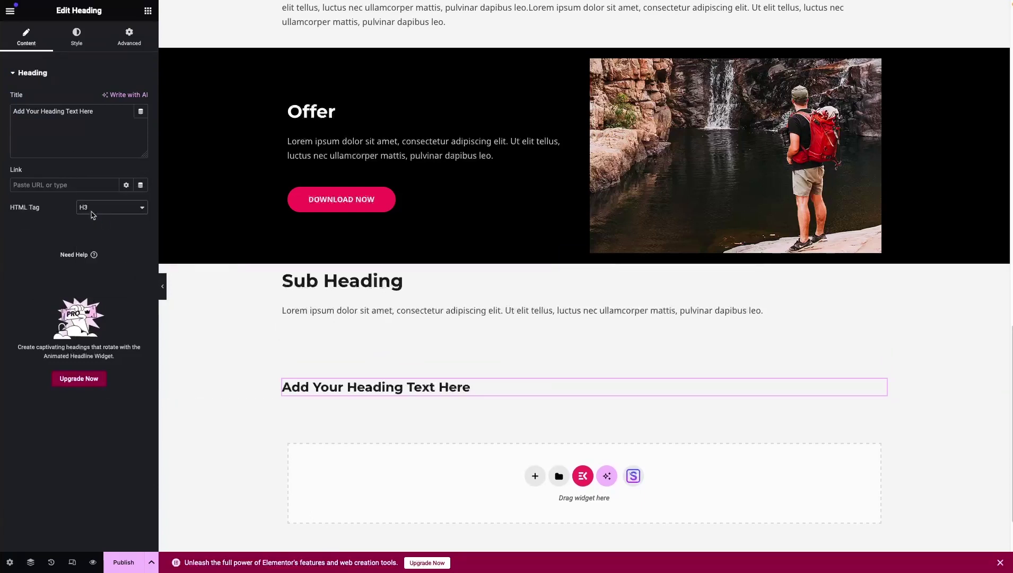
triple_click(93, 112)
text(Related Articles)
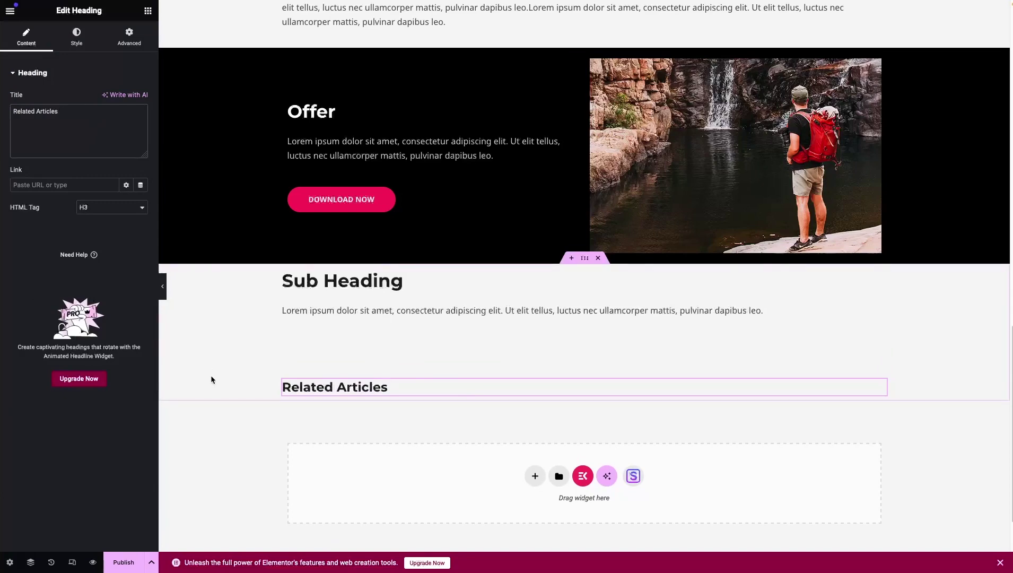
- Add a Text Editor widget under the Related Articles heading, containing three lines of "Article Name - Link"
scroll(210, 375, down, 1)
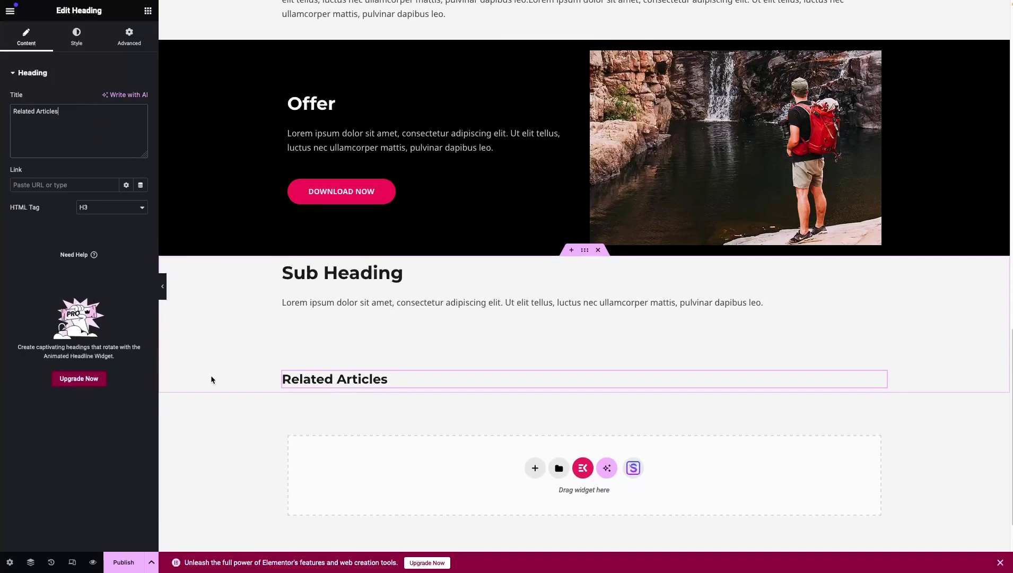
click(148, 10)
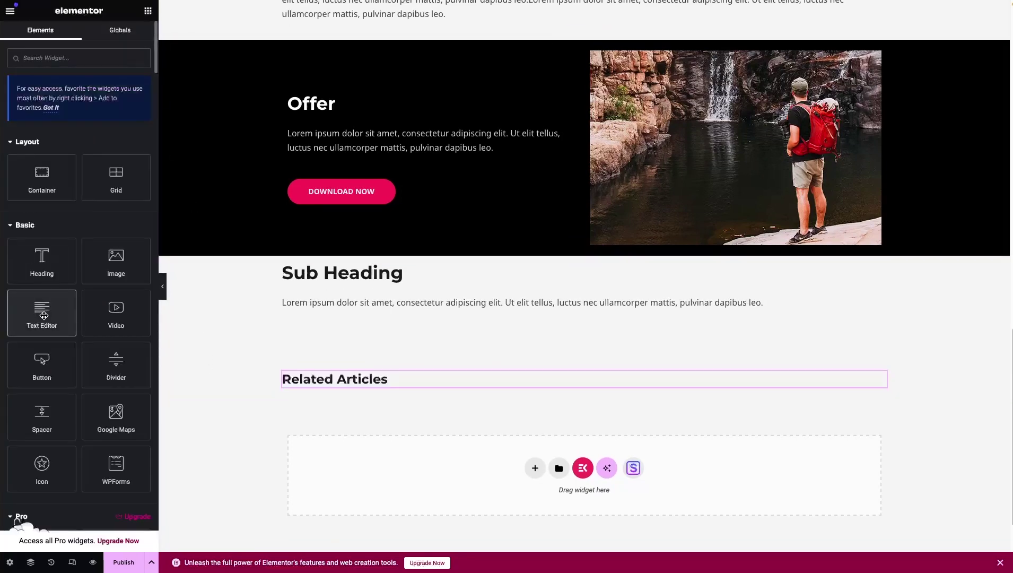
drag(43, 314, 374, 393)
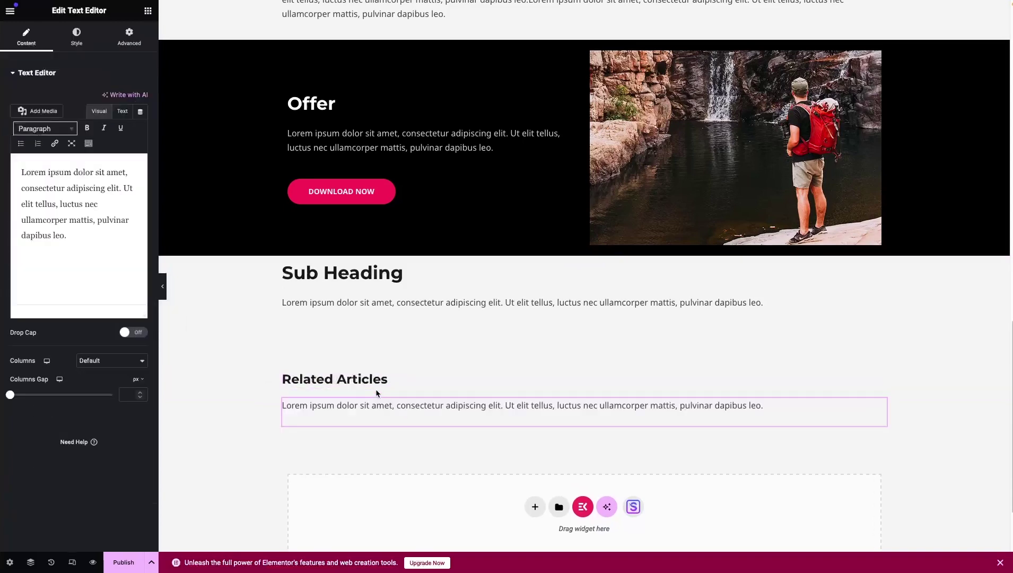
drag(86, 237, 21, 171)
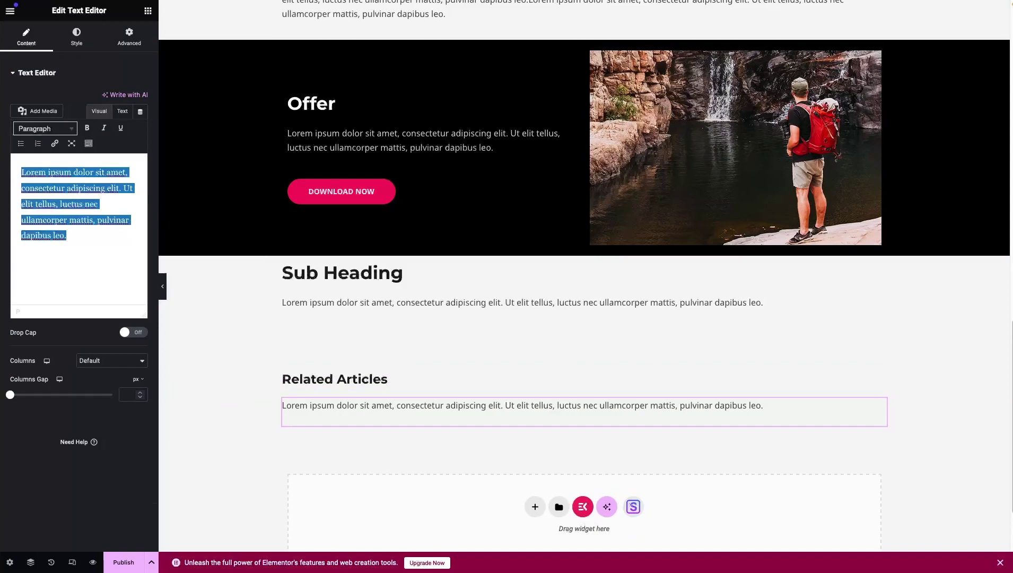
text(Article Name)
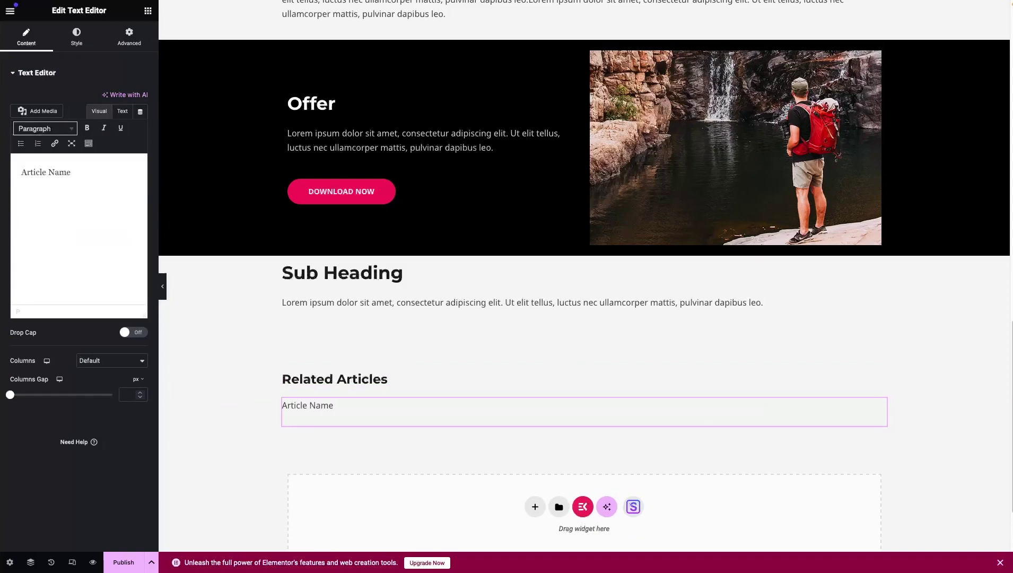
text( - Link)
drag(94, 172, 40, 172)
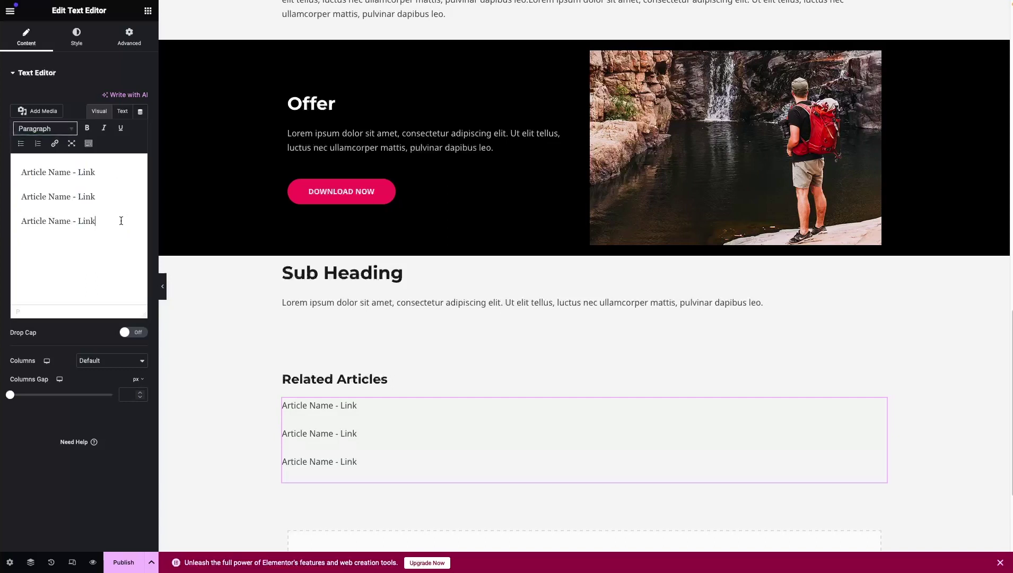
- Format the three "Article Name - Link" lines as a bulleted list
drag(121, 220, 6, 174)
click(37, 144)
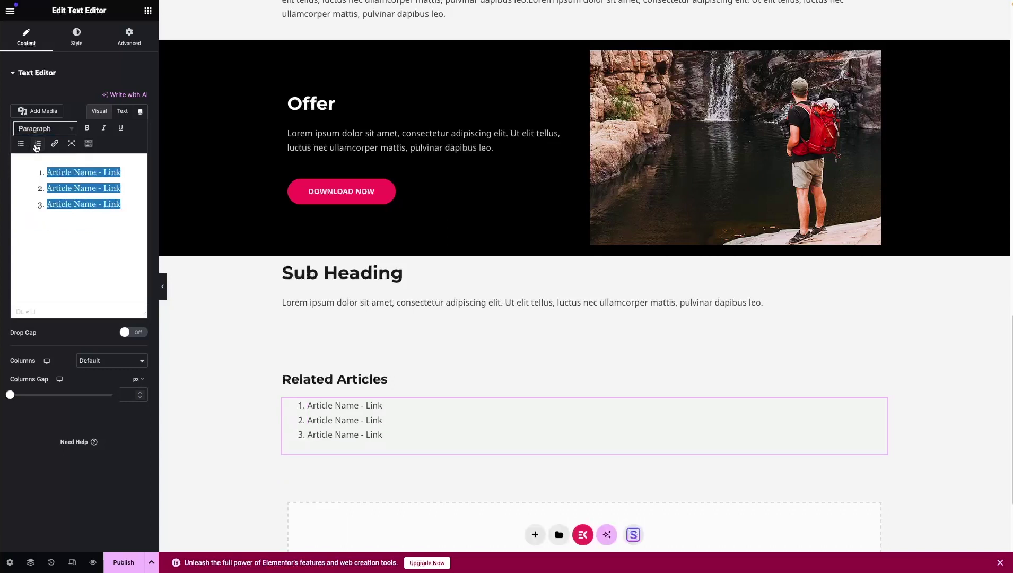
click(20, 143)
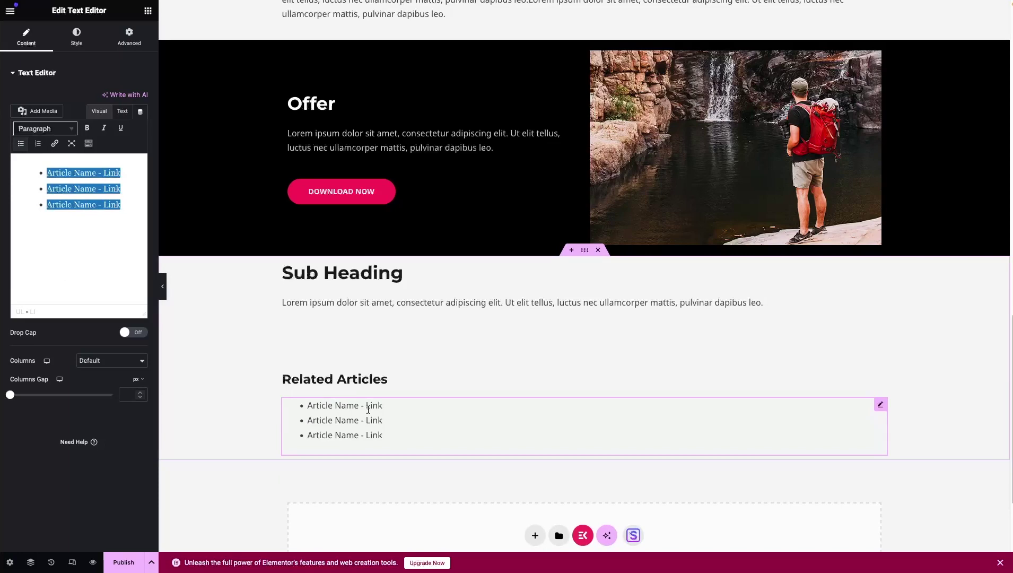
- Publish the blog template and exit the editor to the WordPress dashboard
scroll(382, 310, down, 4)
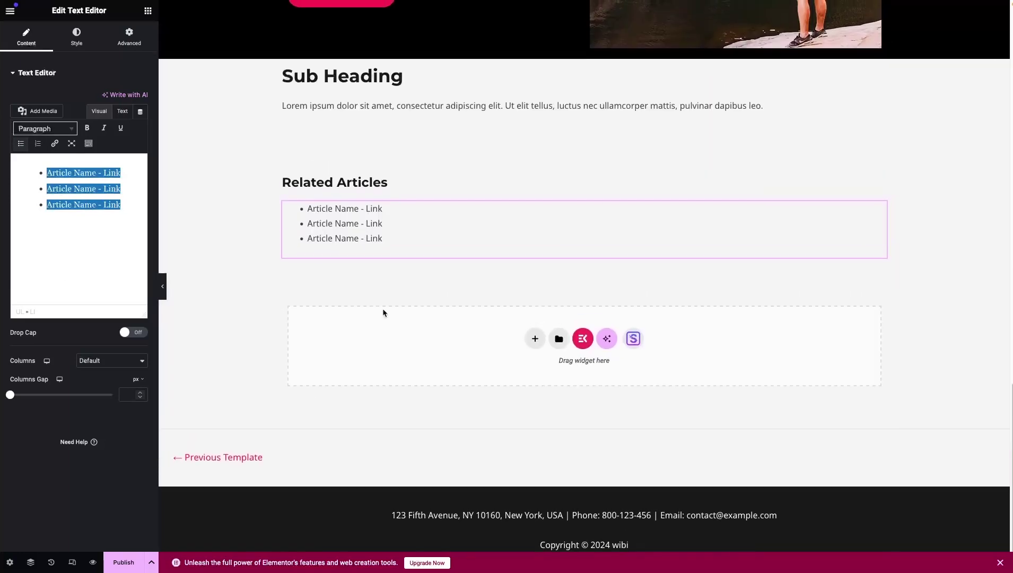
click(121, 562)
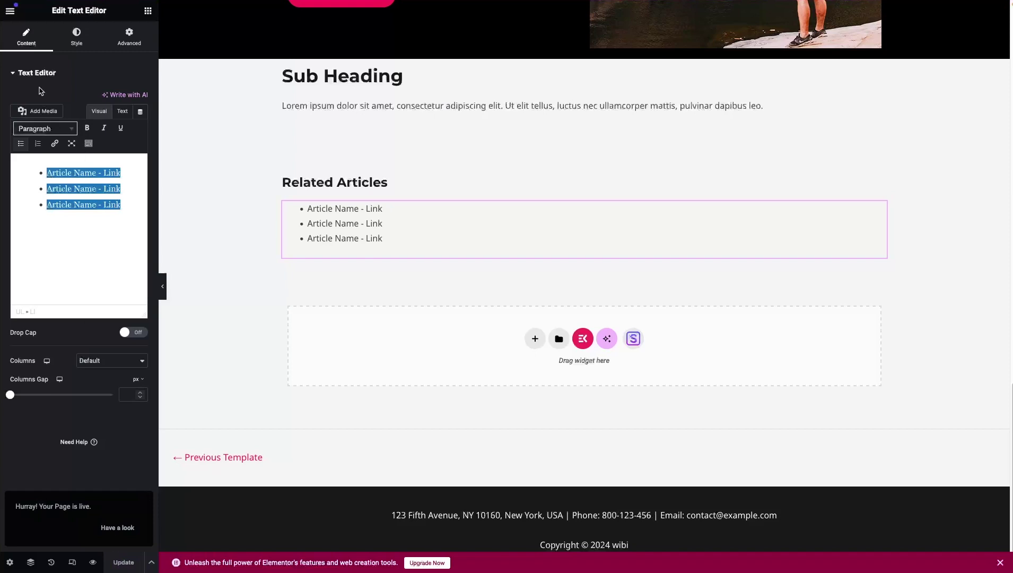
click(10, 11)
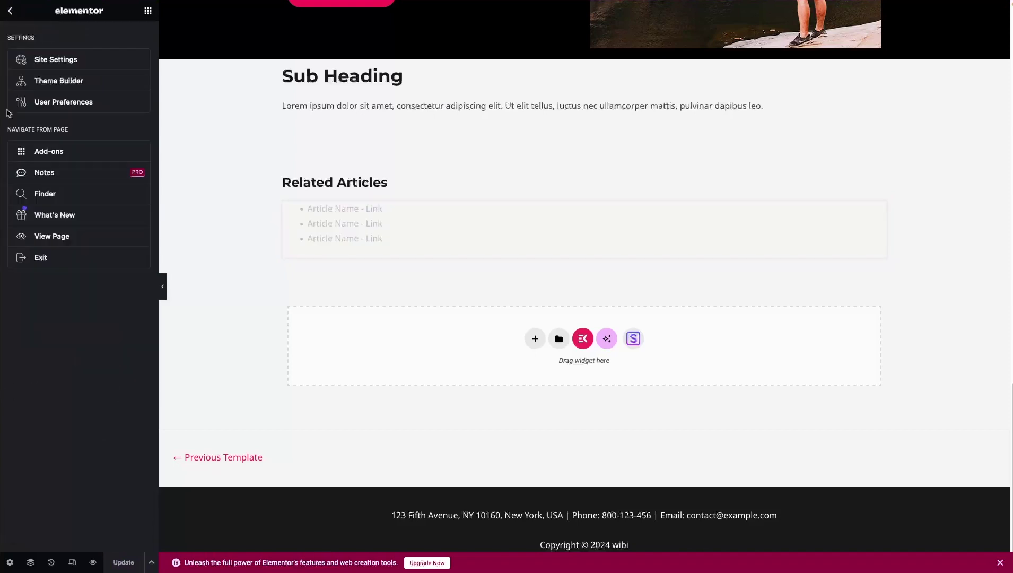
click(58, 261)
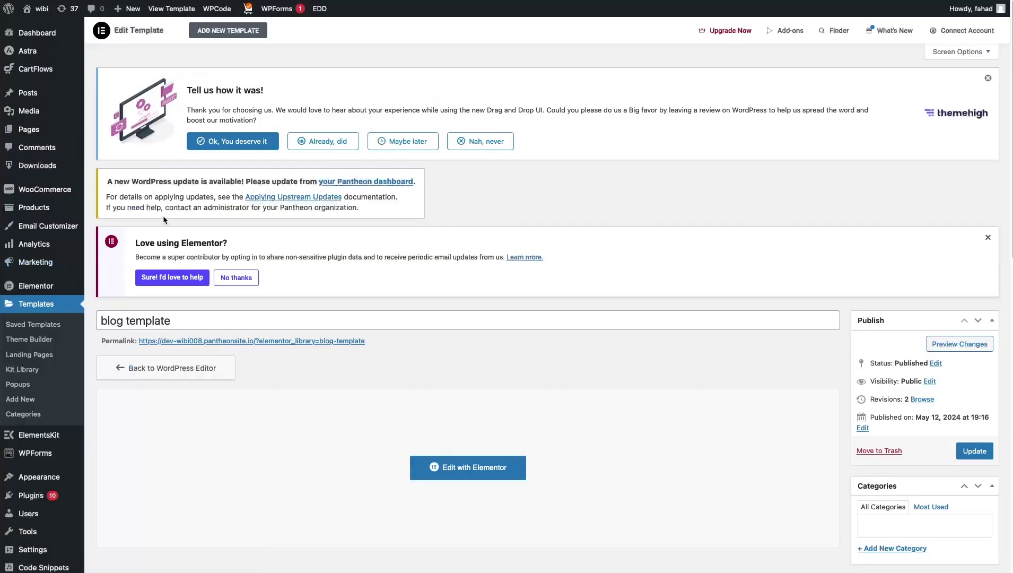
- Create a new blog post titled "New Idea" and open it for editing with Elementor
mouse_move(55, 97)
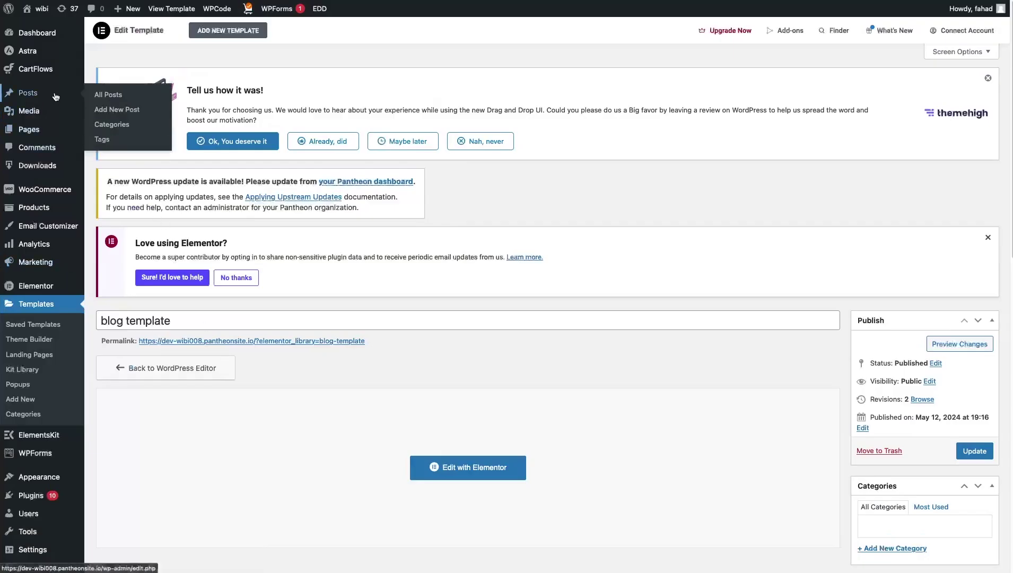
click(118, 109)
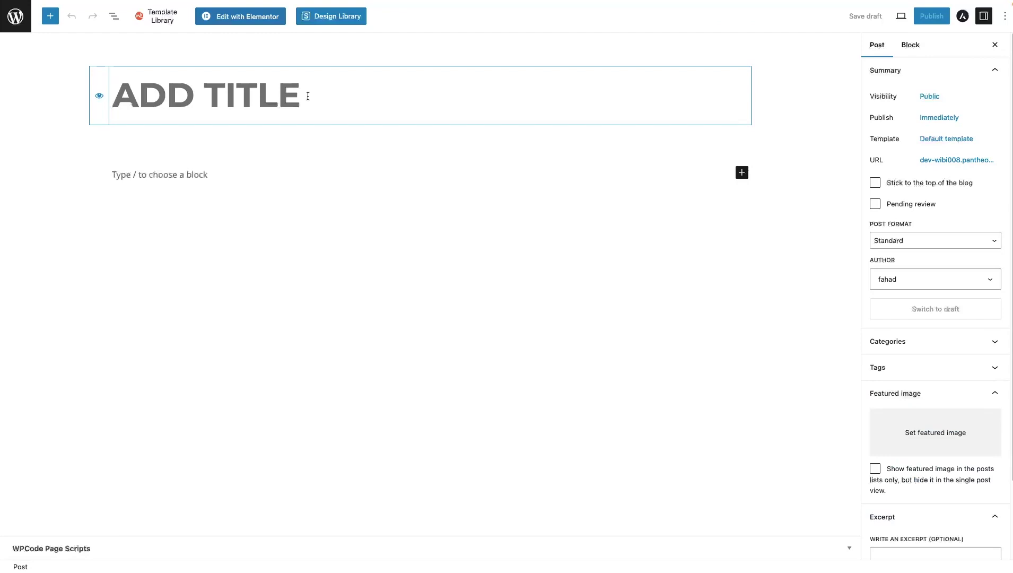
text(NEW IDEA)
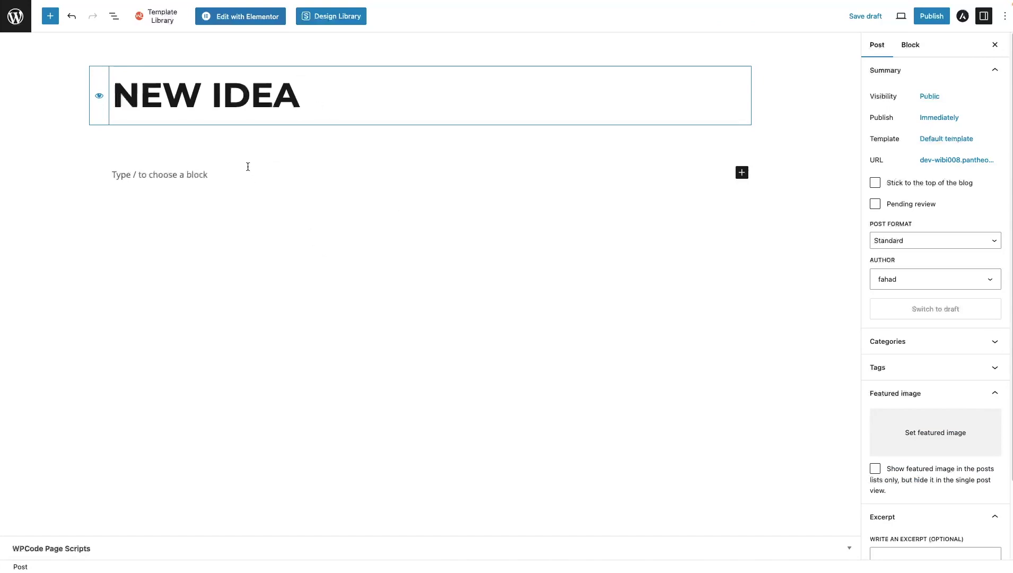
click(260, 21)
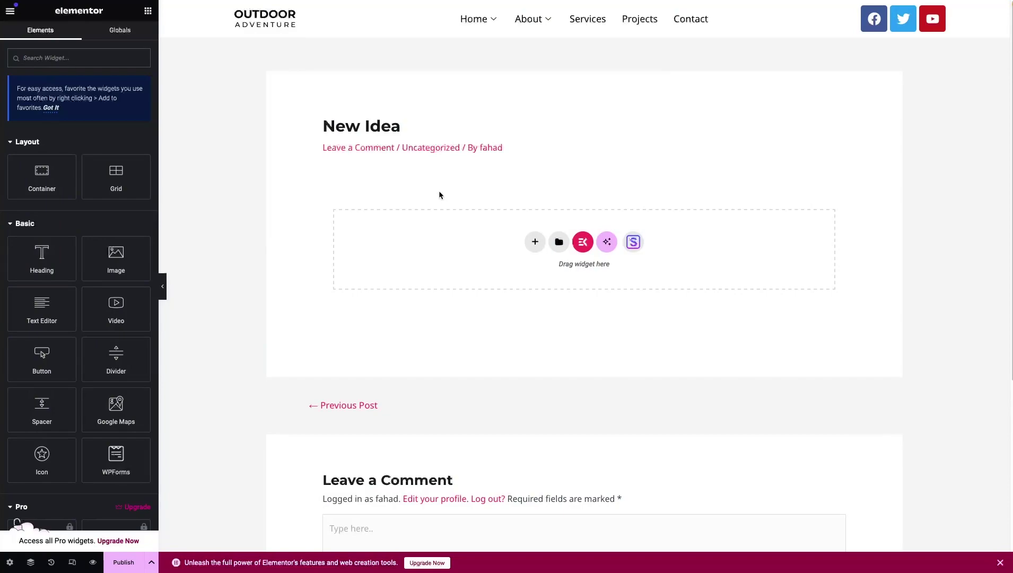
- Insert the saved "blog template" from the template library into the post, applying its page settings too
click(559, 242)
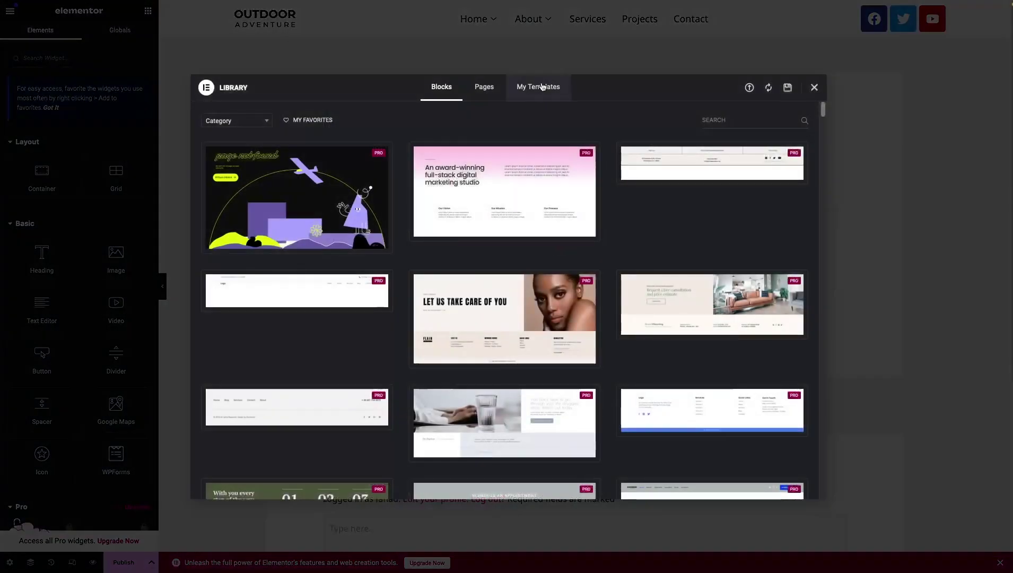
click(542, 86)
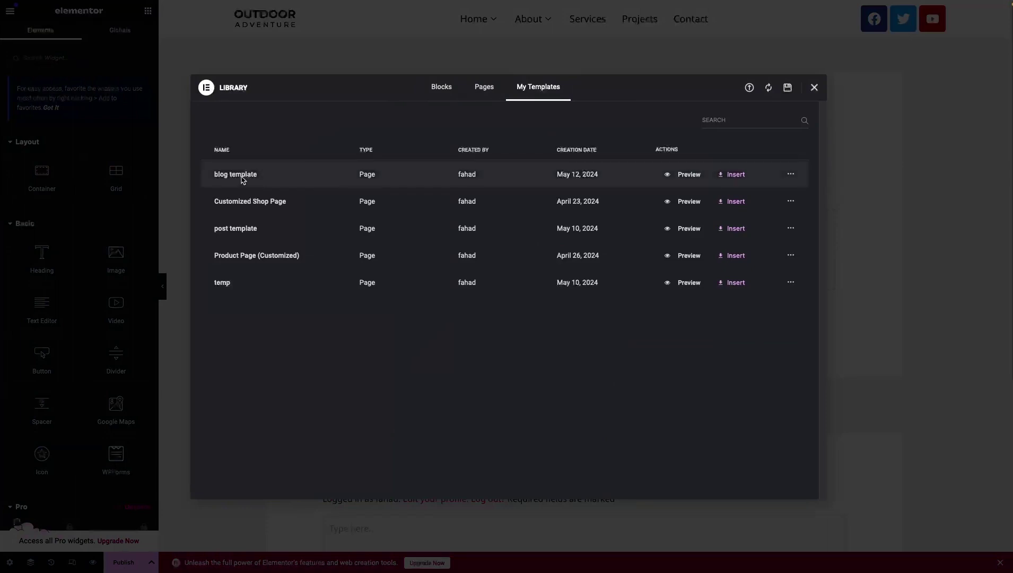
click(736, 175)
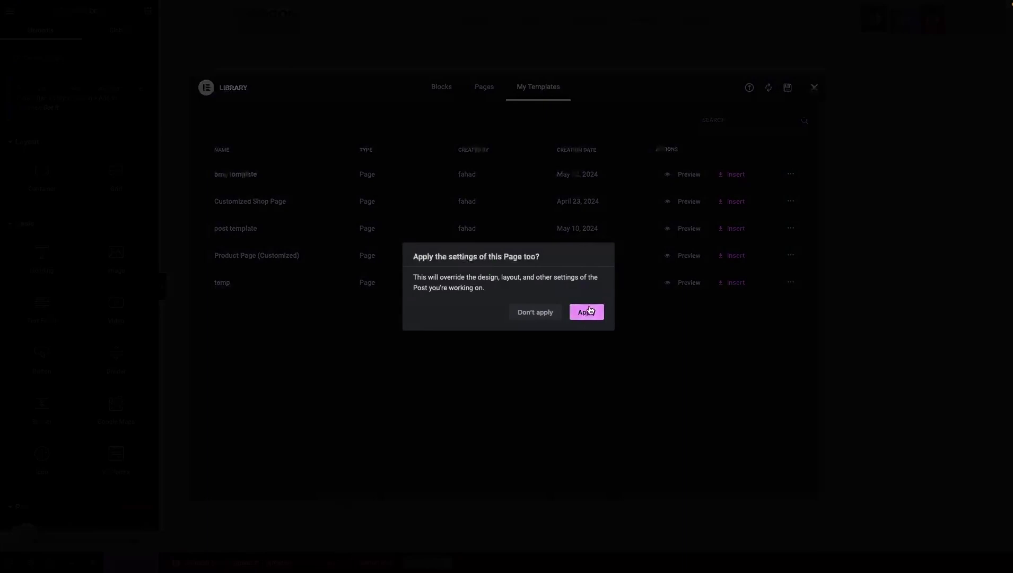
click(589, 312)
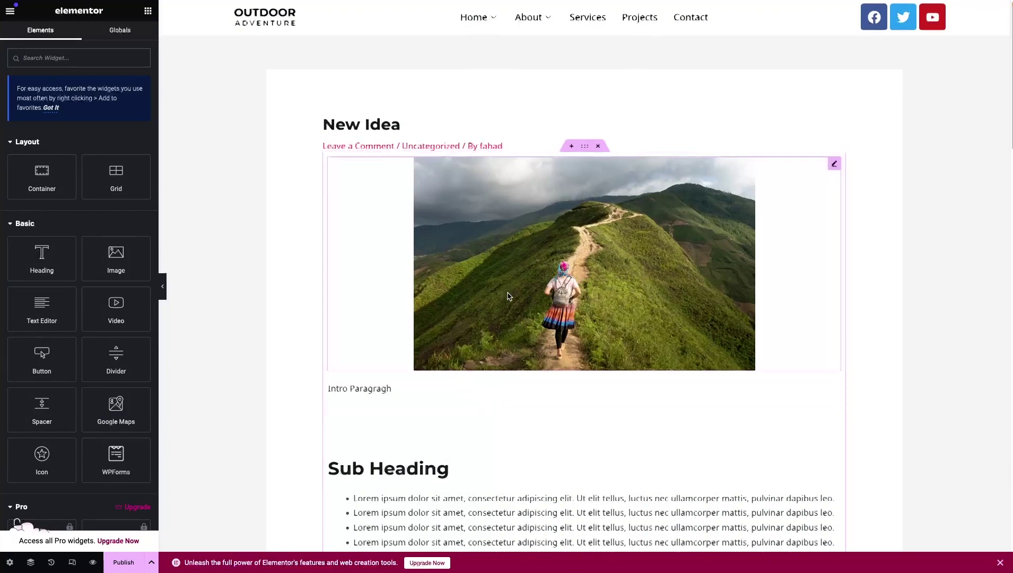
- Examine the inserted template layout in the post, from the intro image through the offer section to the related articles
scroll(507, 295, down, 2)
scroll(401, 310, down, 3)
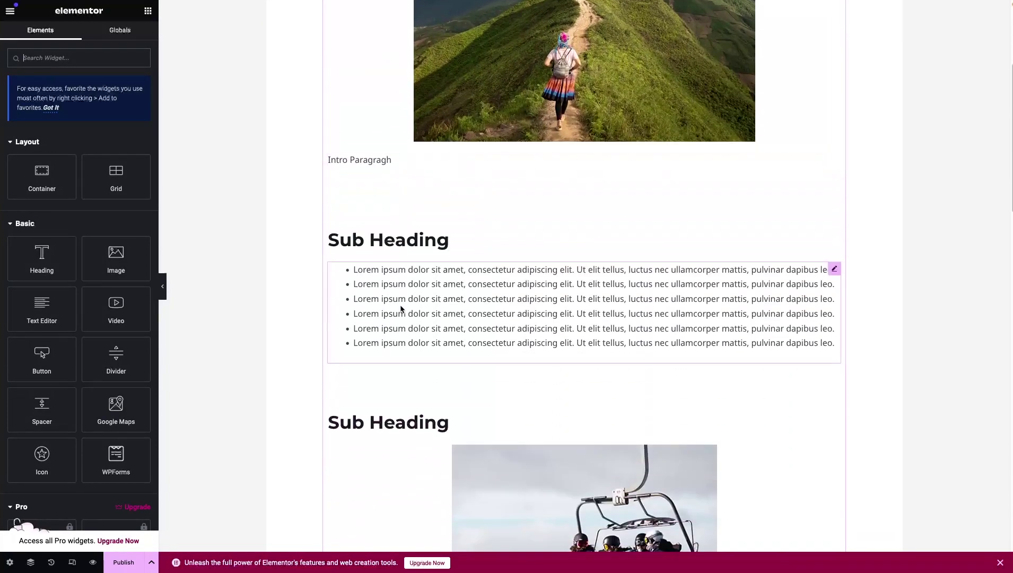
scroll(402, 245, down, 2)
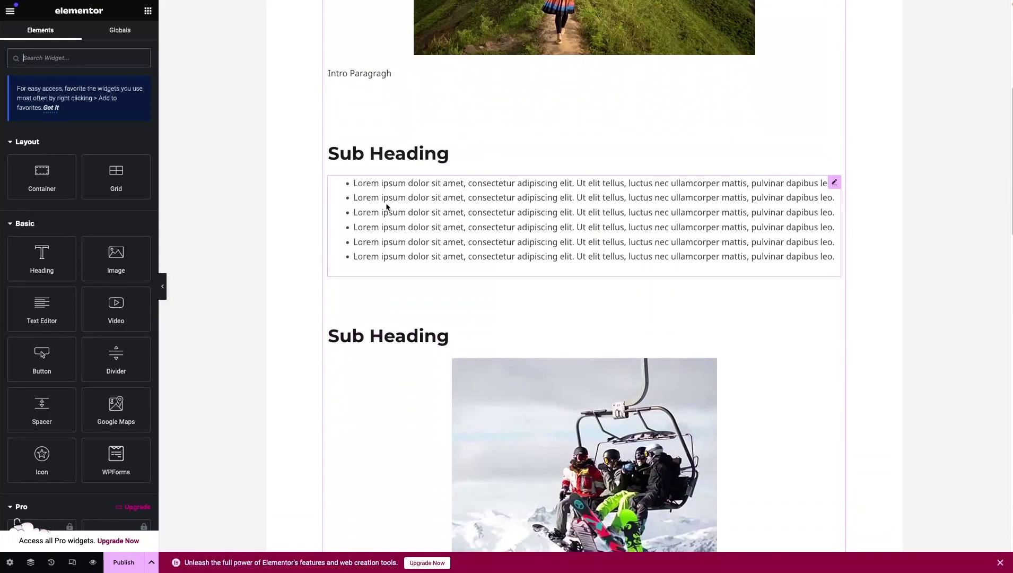
scroll(393, 220, down, 5)
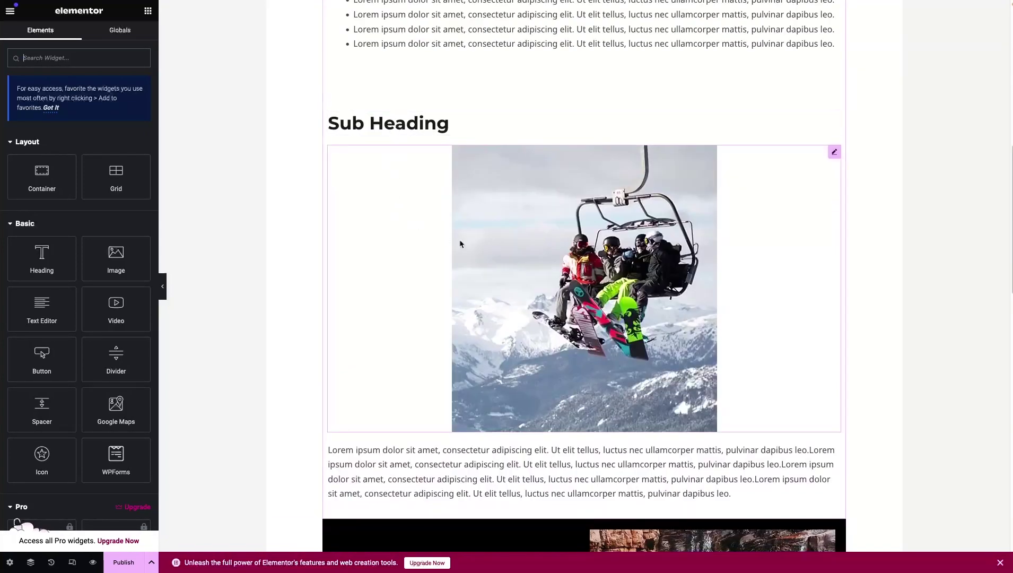
scroll(462, 245, down, 1)
scroll(413, 469, down, 6)
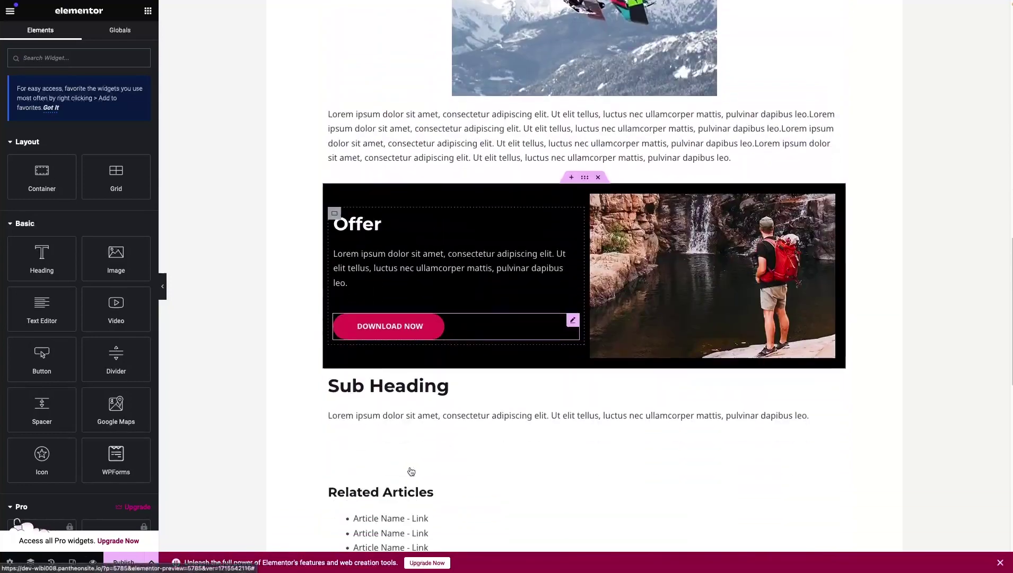
scroll(448, 320, down, 1)
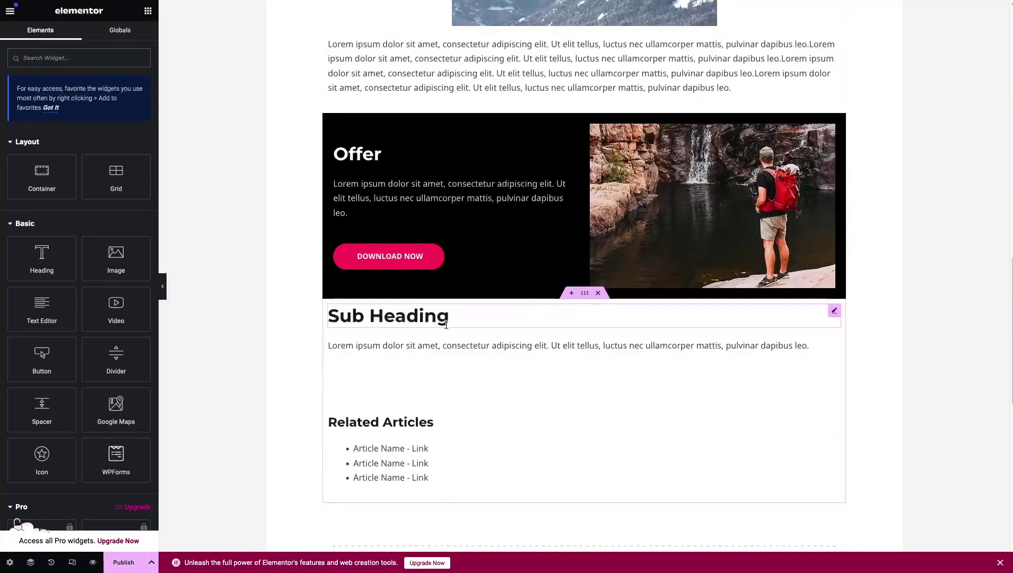
scroll(446, 325, down, 1)
scroll(446, 322, up, 1)
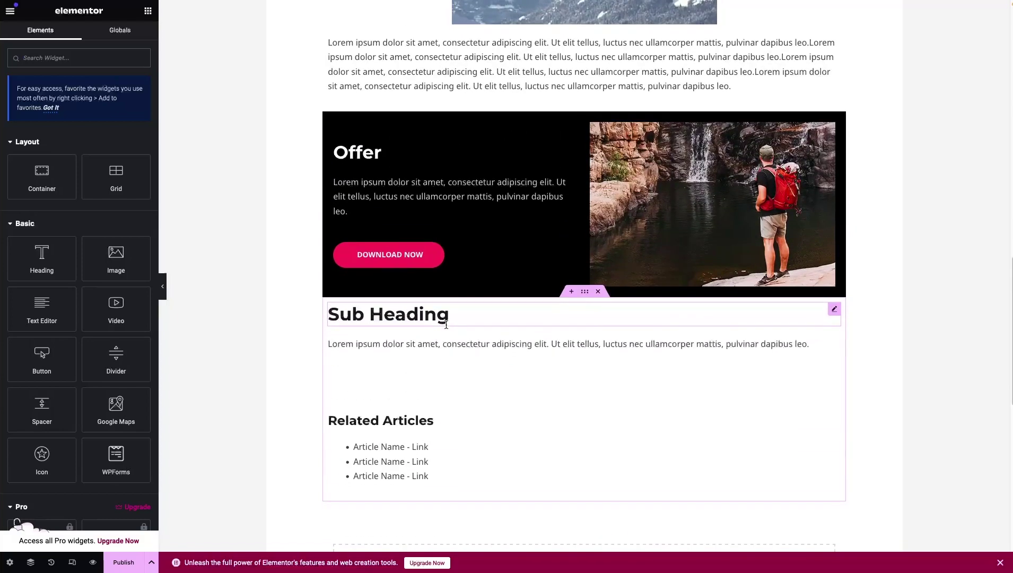
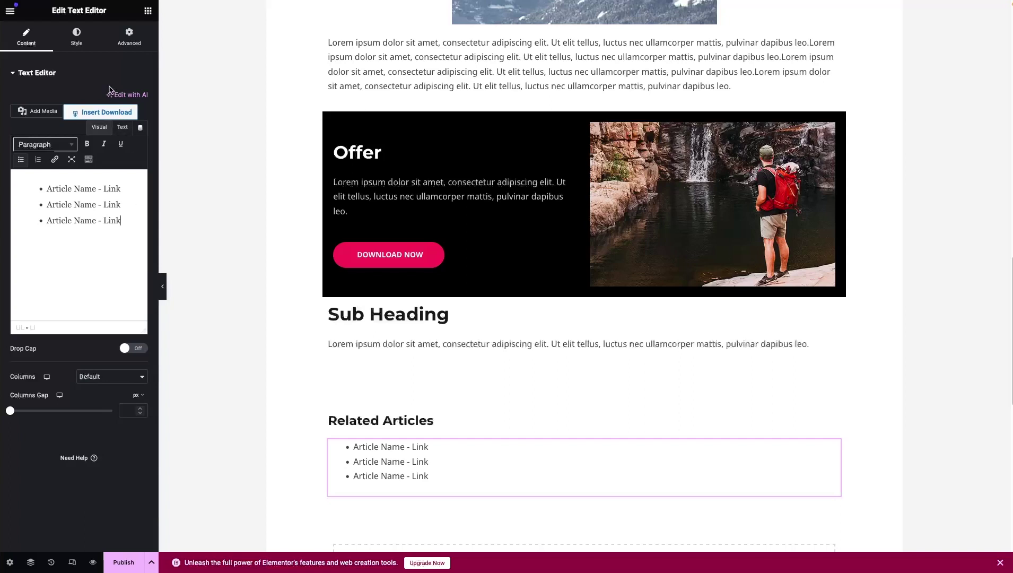
- Set the Related Articles list's text color to red and its alignment to left
click(79, 38)
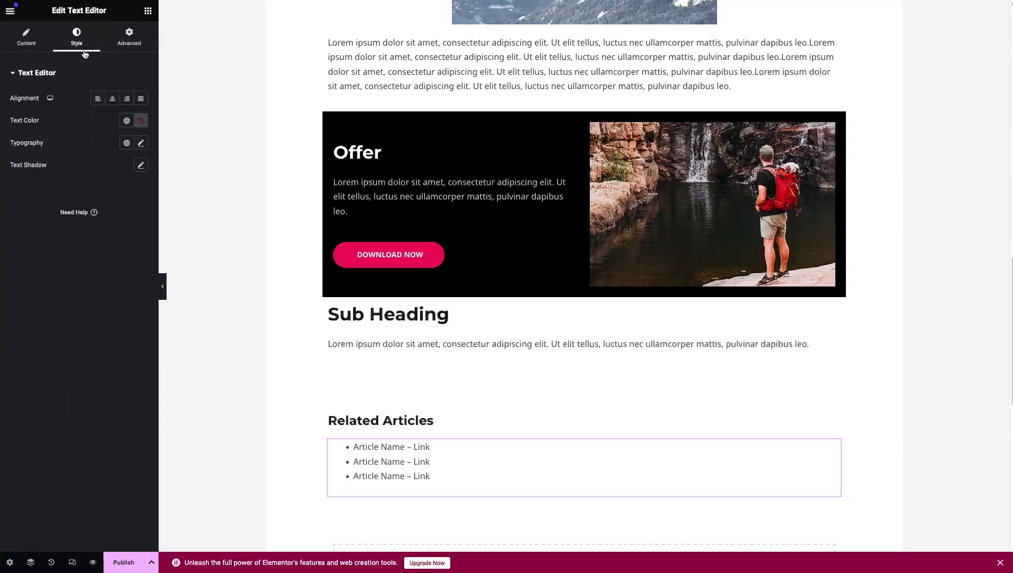
click(118, 101)
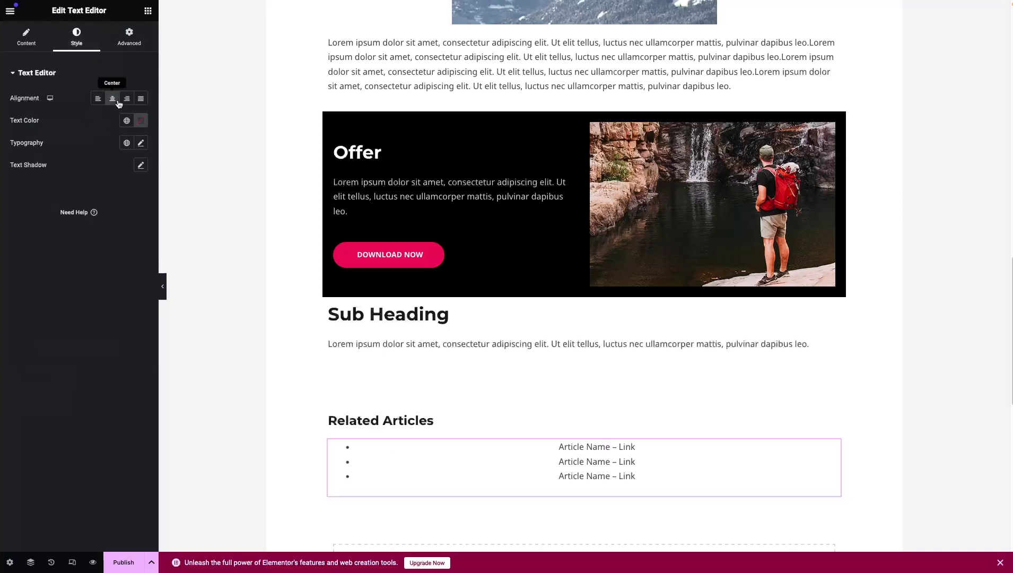
click(141, 120)
click(132, 179)
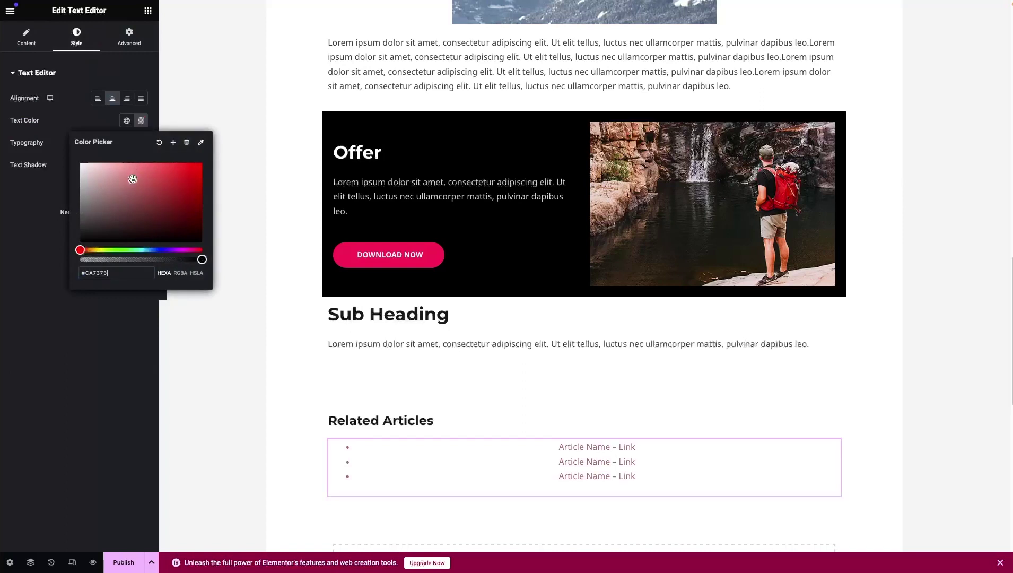
drag(132, 179, 235, 147)
click(215, 157)
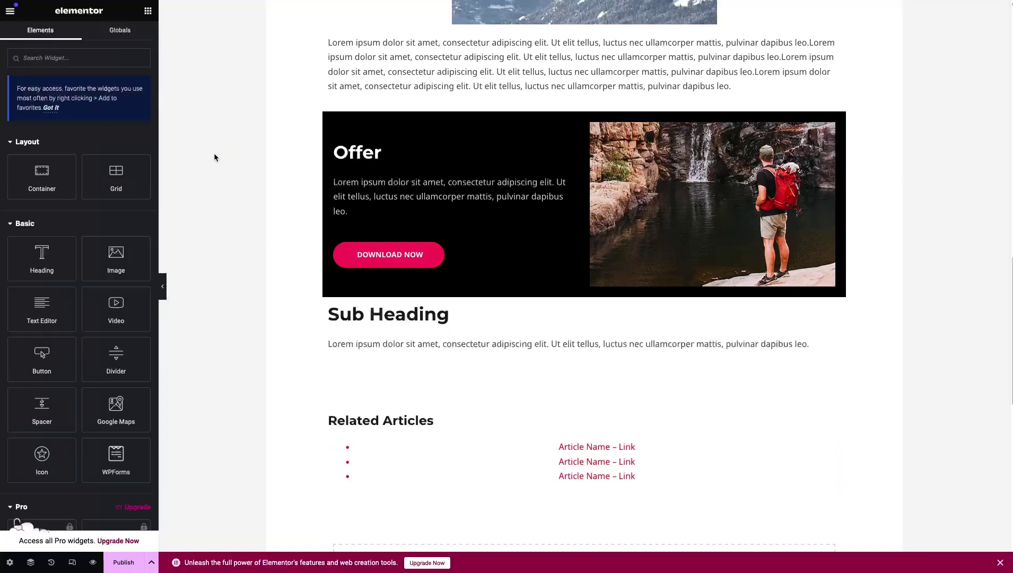
click(444, 453)
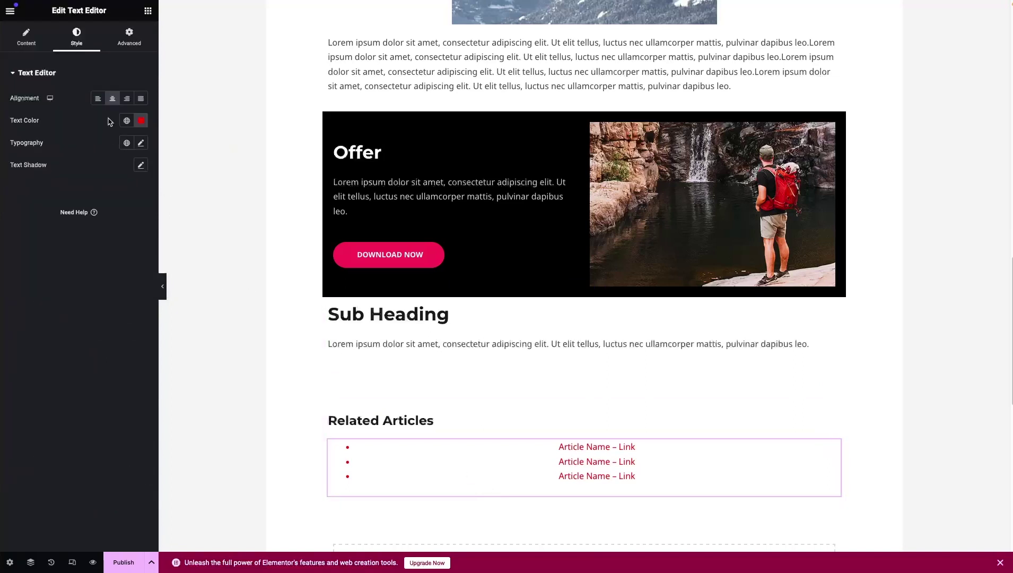
click(98, 98)
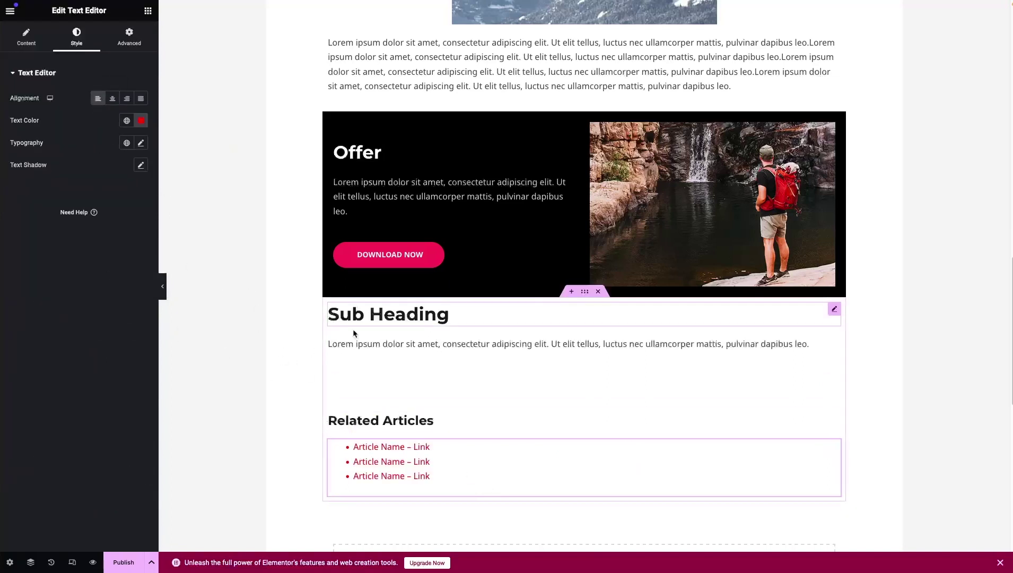
- Add one spacer between the offer section and the sub heading below it, and another directly above the offer section
click(150, 12)
drag(42, 409, 445, 312)
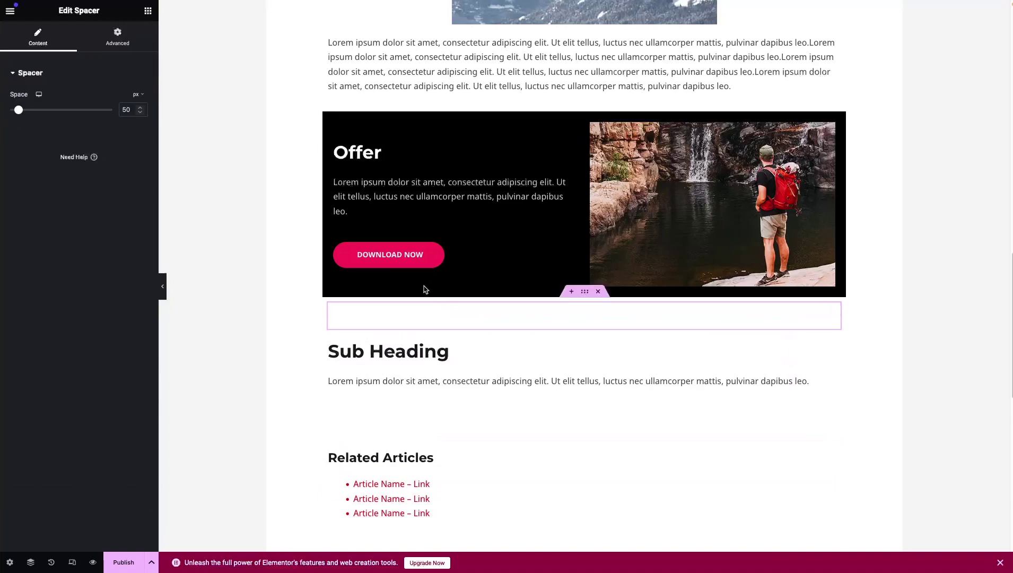
scroll(424, 289, up, 4)
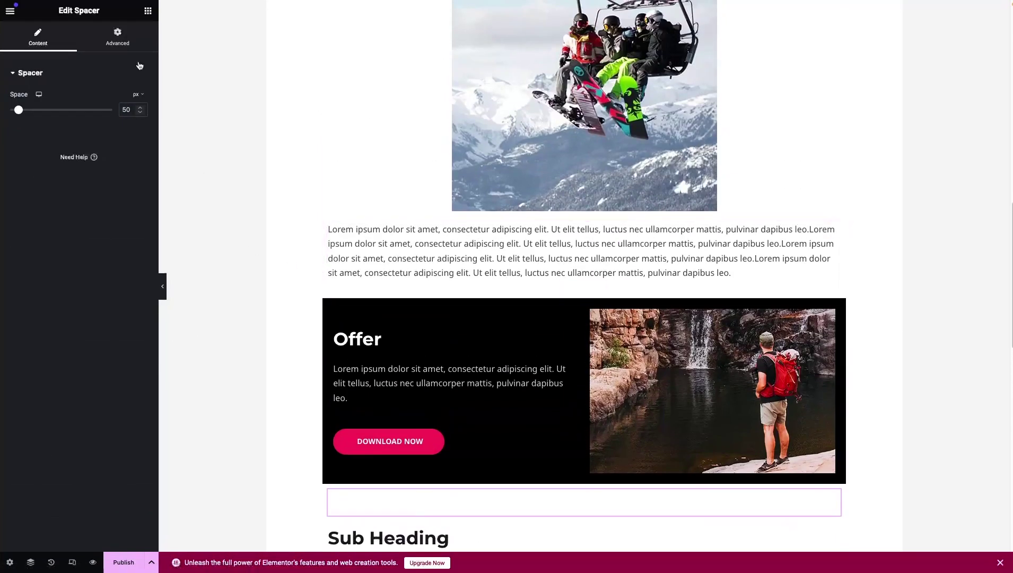
click(148, 11)
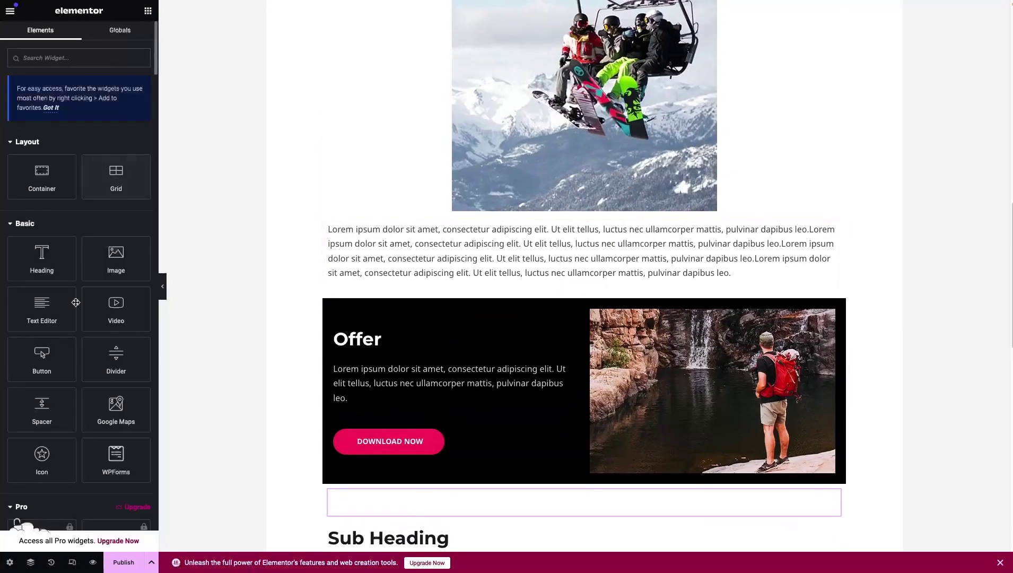
drag(42, 409, 444, 283)
- Replace the hiking image under the post title with the media library photo of a skier flipping over a snow peak
scroll(444, 284, up, 8)
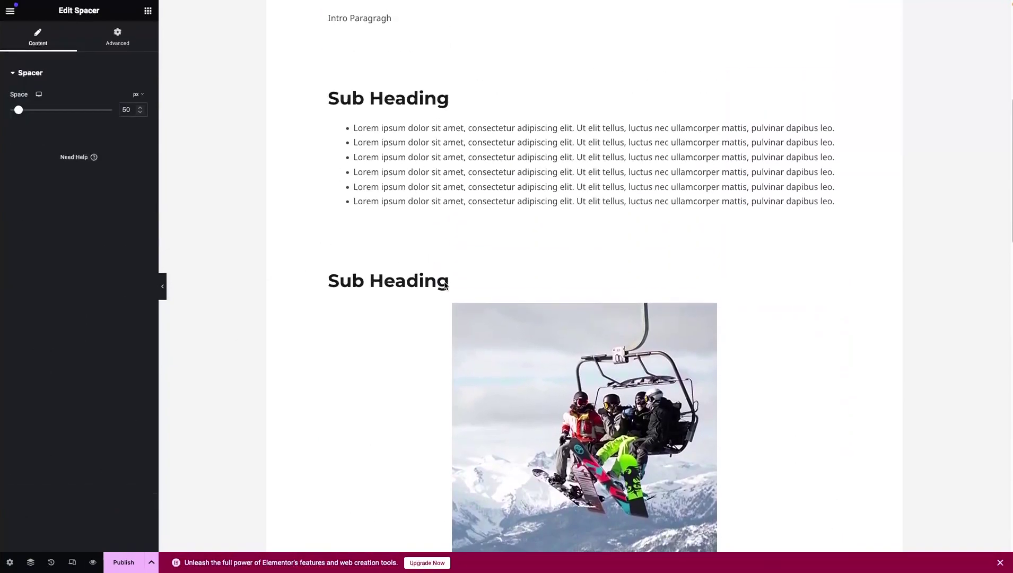
scroll(445, 284, up, 7)
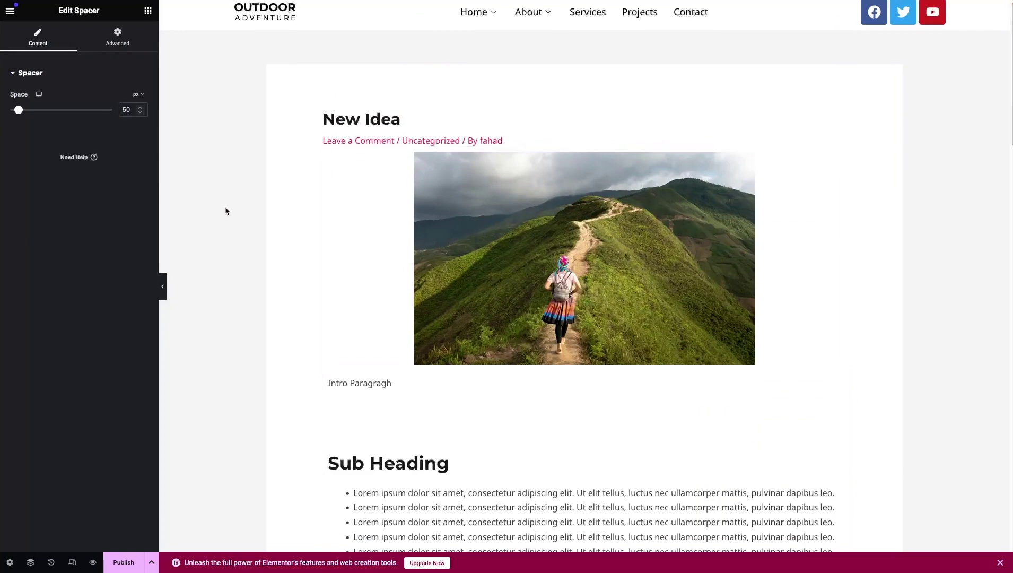
click(9, 562)
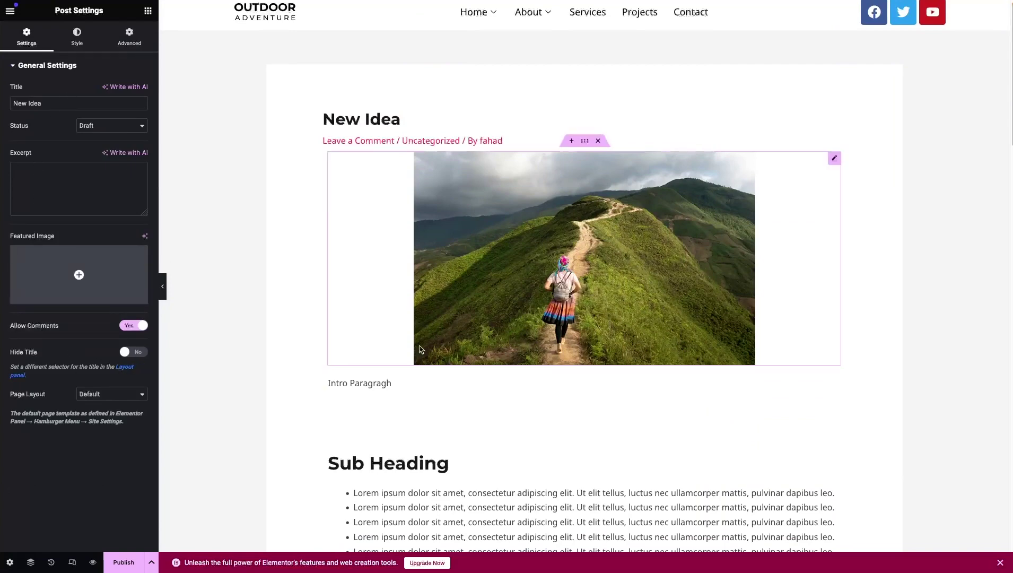
click(451, 274)
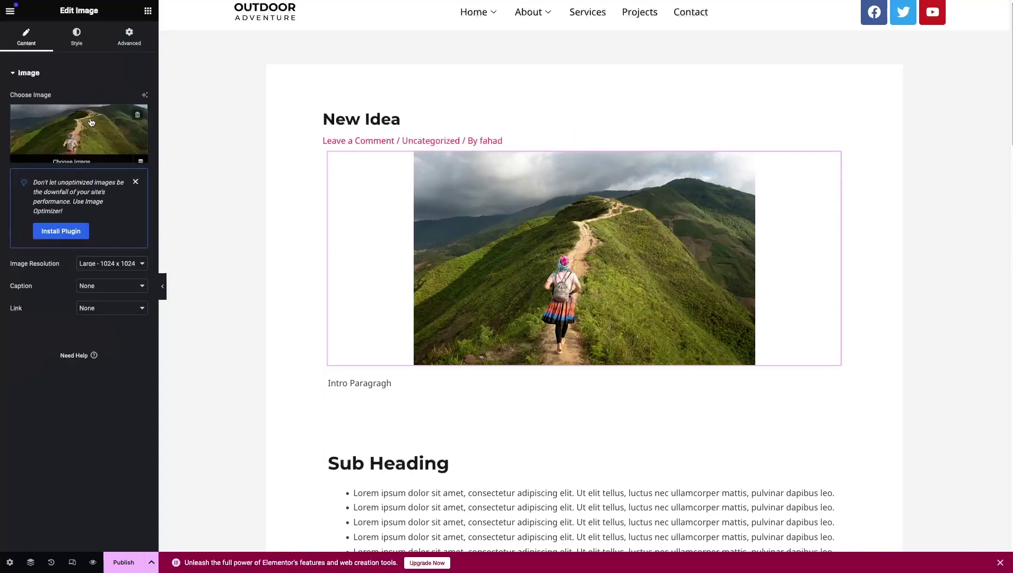
click(90, 120)
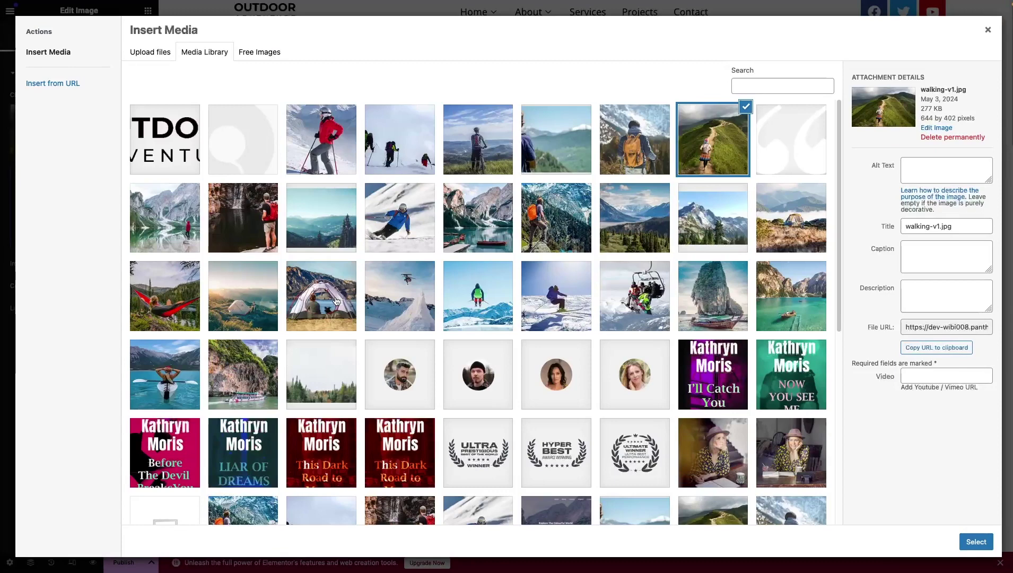
click(395, 296)
click(986, 541)
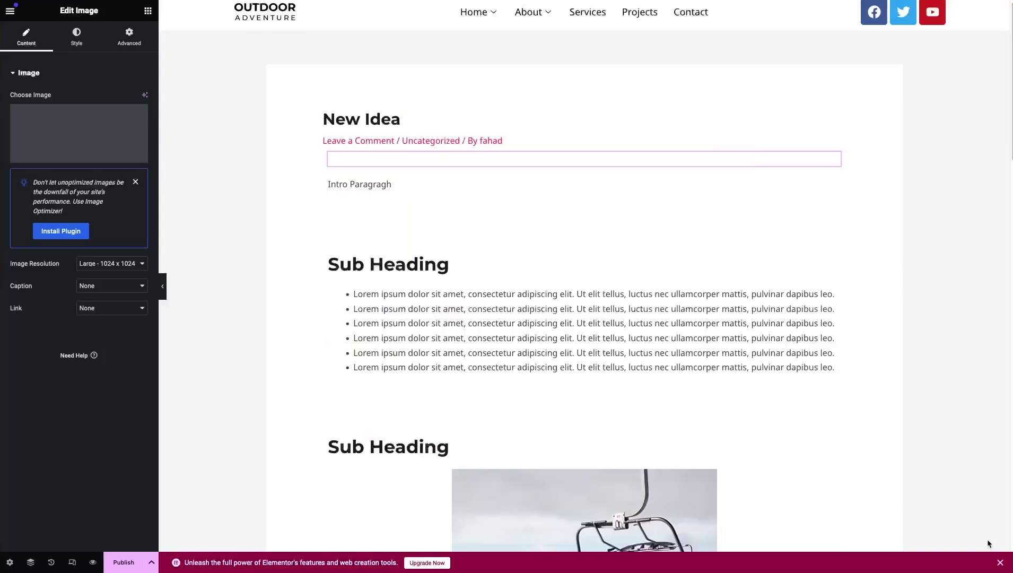
scroll(620, 325, down, 1)
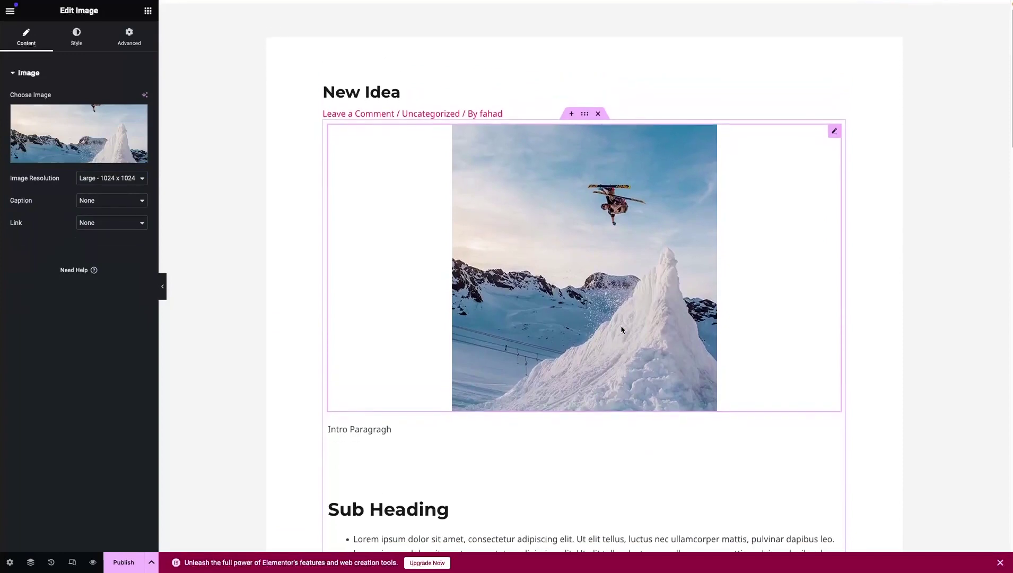
scroll(622, 330, down, 4)
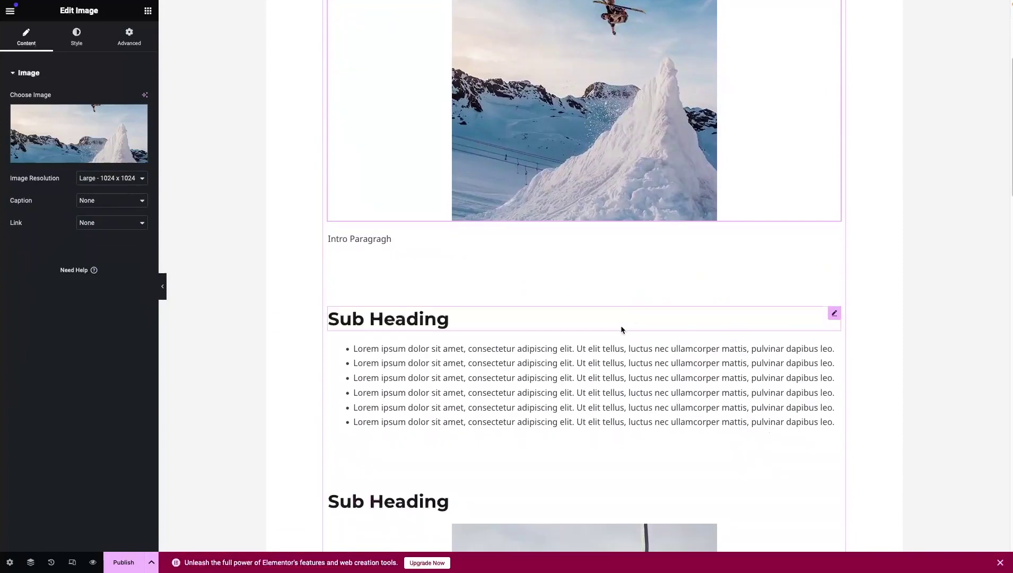